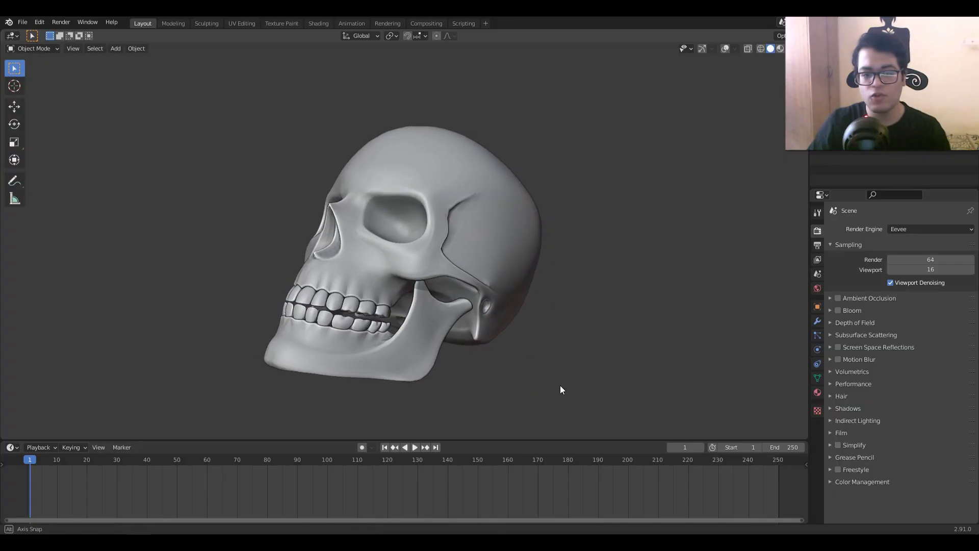
Enlarge the timeline area below the 3D view and change it to the Shader Editor
middle_click_drag(562, 389, 528, 392)
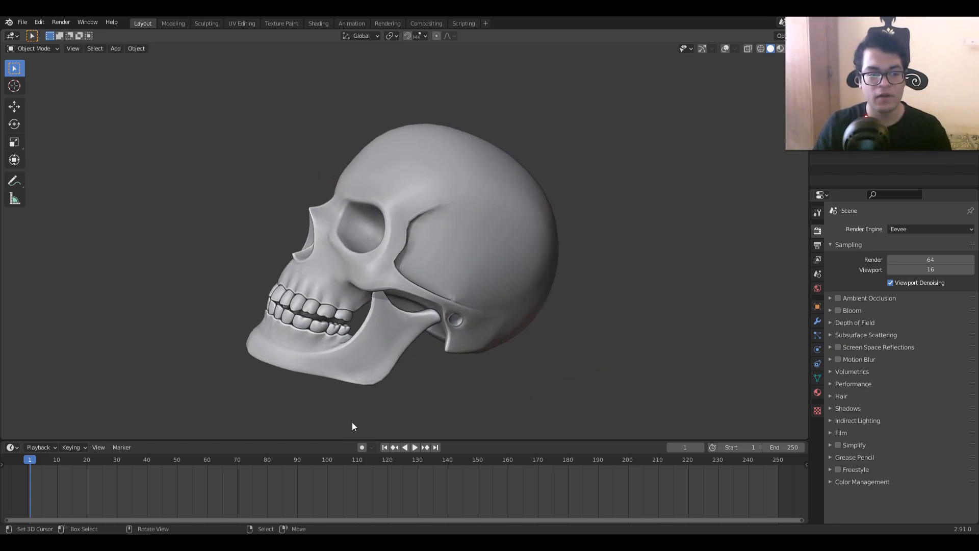
left_click_drag(319, 439, 320, 311)
left_click(12, 317)
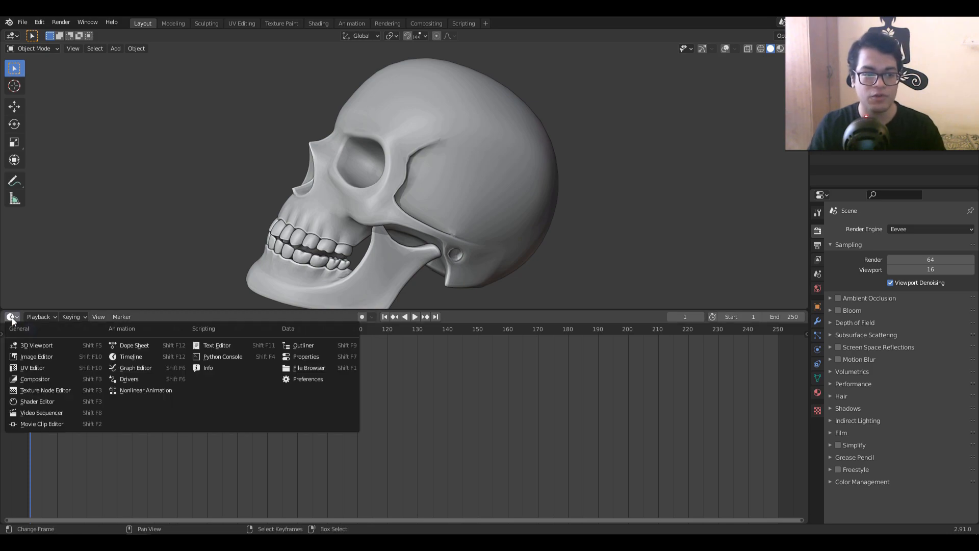
left_click(50, 404)
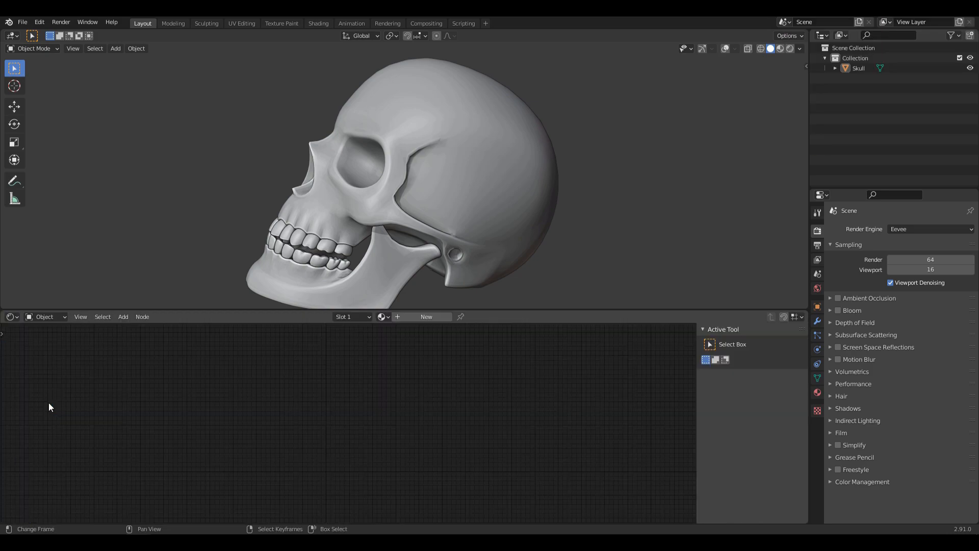
Create a new material named "Shader" on the skull
left_click(395, 188)
left_click(409, 317)
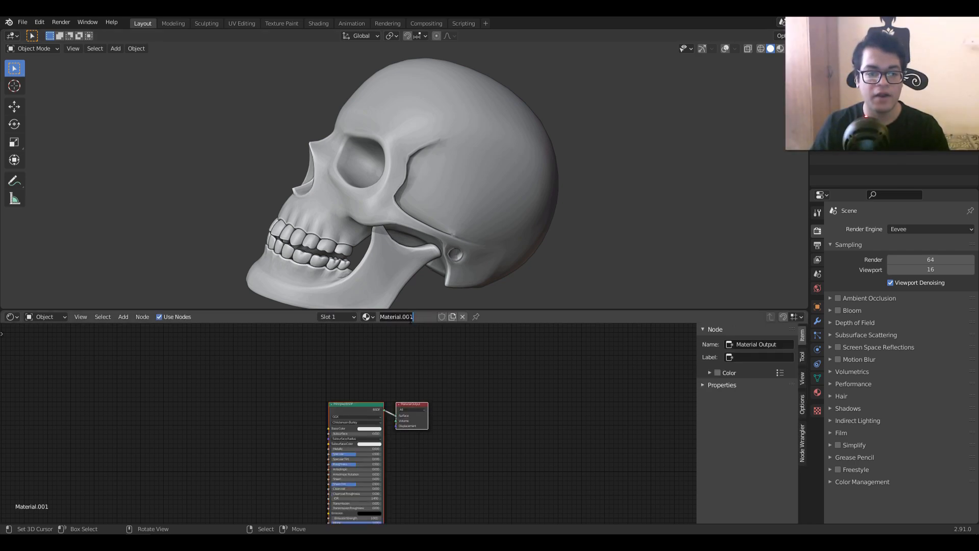
left_click(410, 319)
type("Shader")
key("Return")
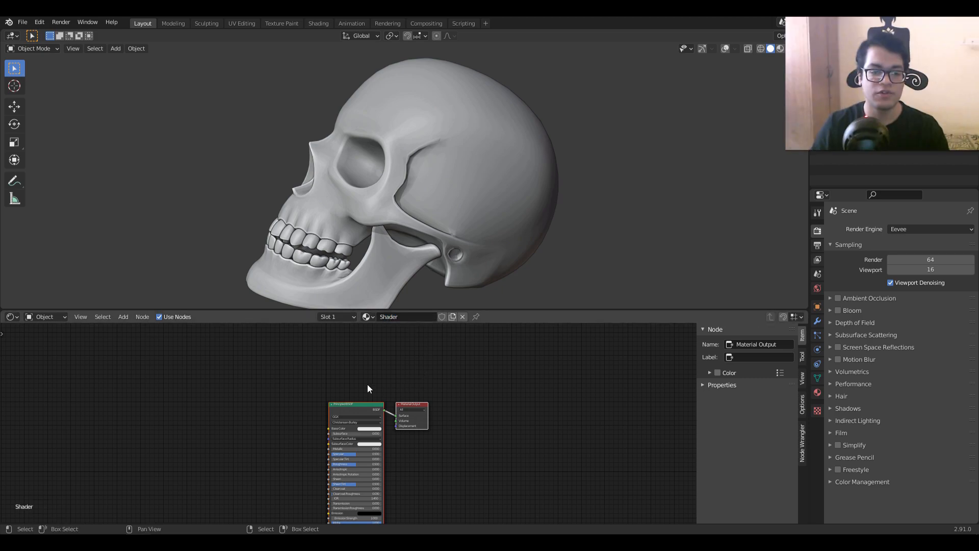
scroll(323, 386, "up", 2)
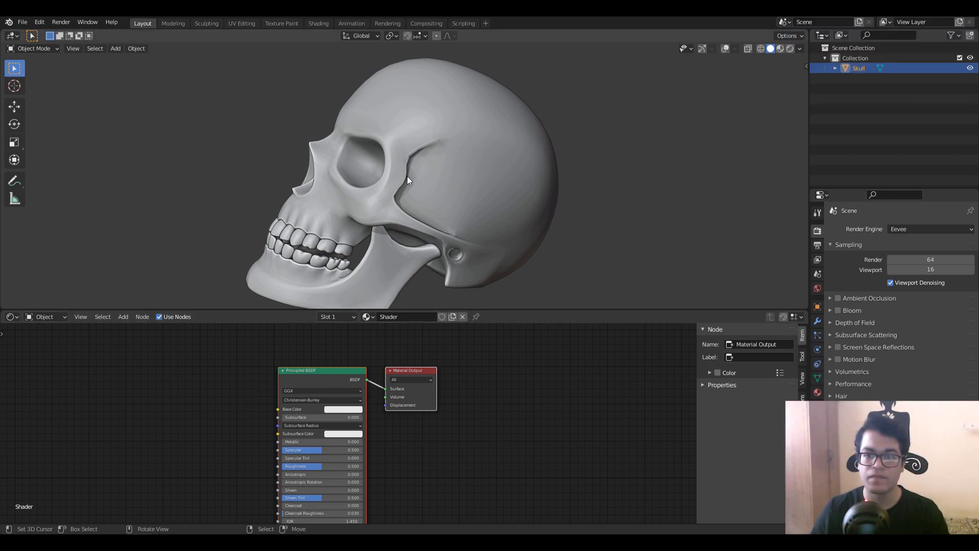
Show the skull in Material Preview shading, lit by the built-in interior studio HDRI
left_click(781, 48)
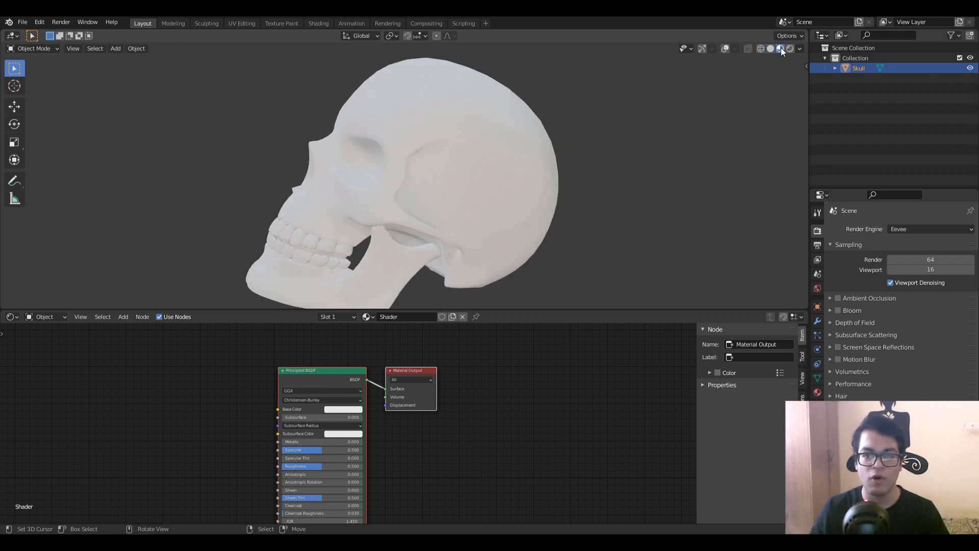
left_click(799, 49)
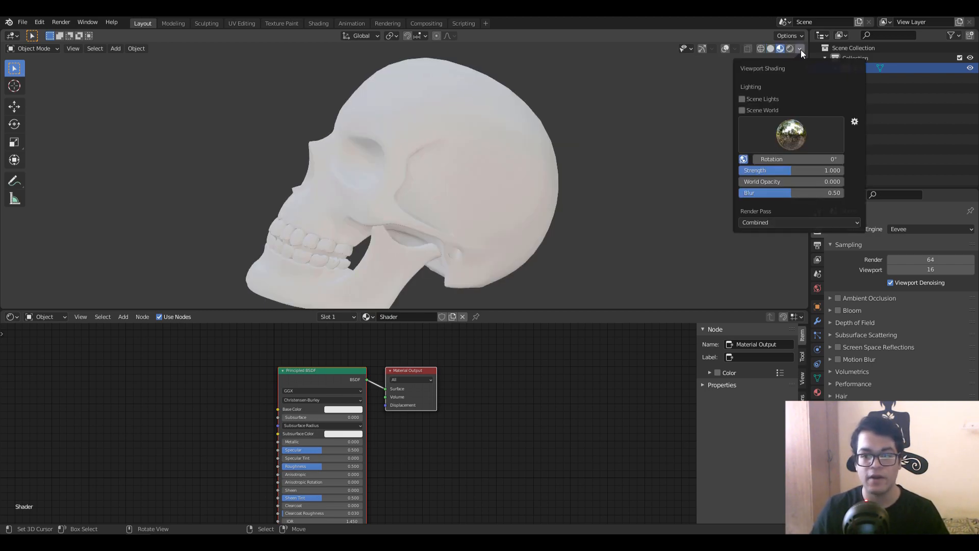
left_click(778, 135)
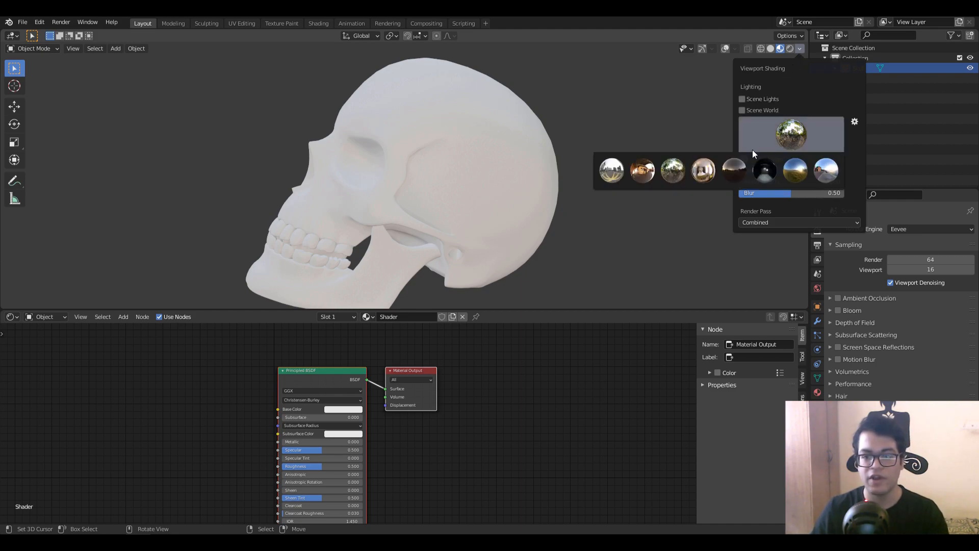
left_click(713, 169)
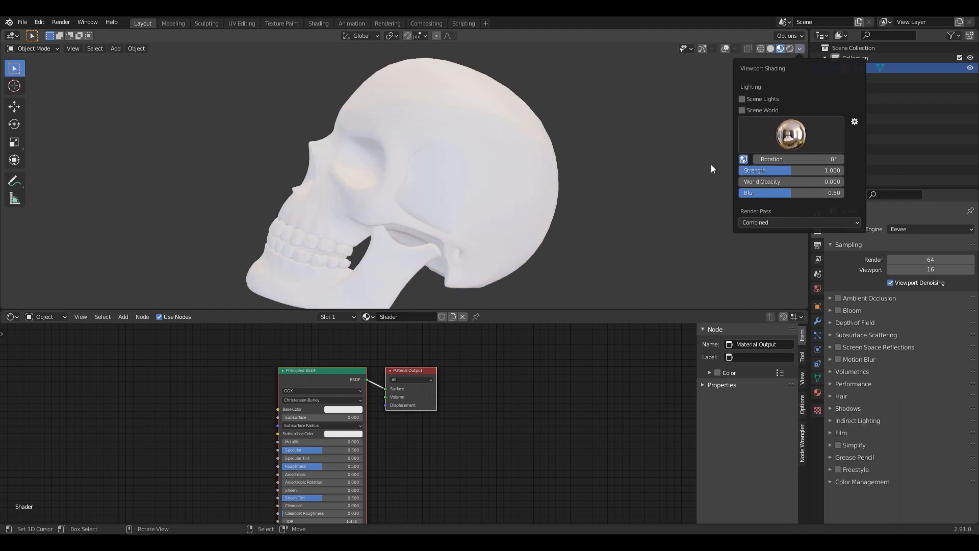
mouse_move(464, 243)
middle_mouse_down()
mouse_move(576, 230)
mouse_move(480, 233)
middle_mouse_up()
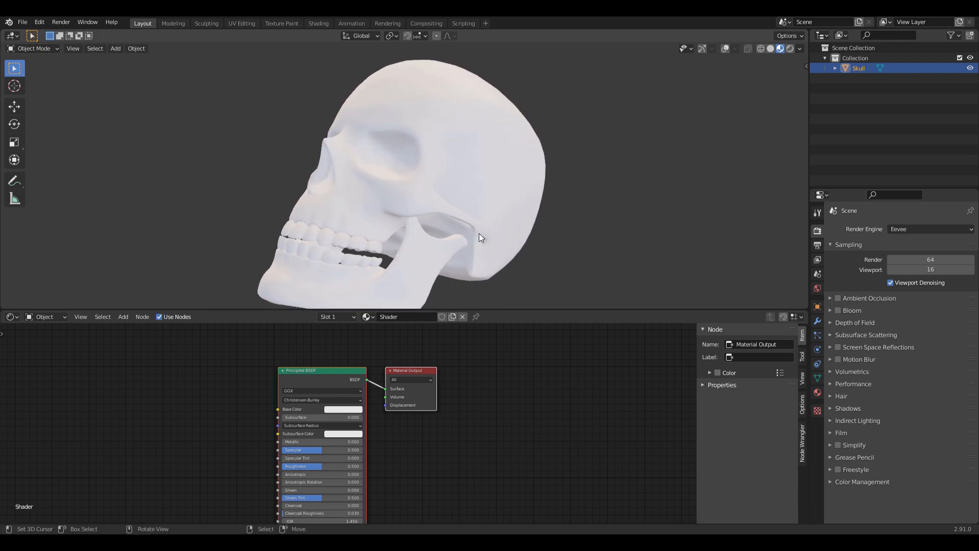
Switch the viewport to Rendered shading and assign an Environment Texture to the world background color
left_click(790, 49)
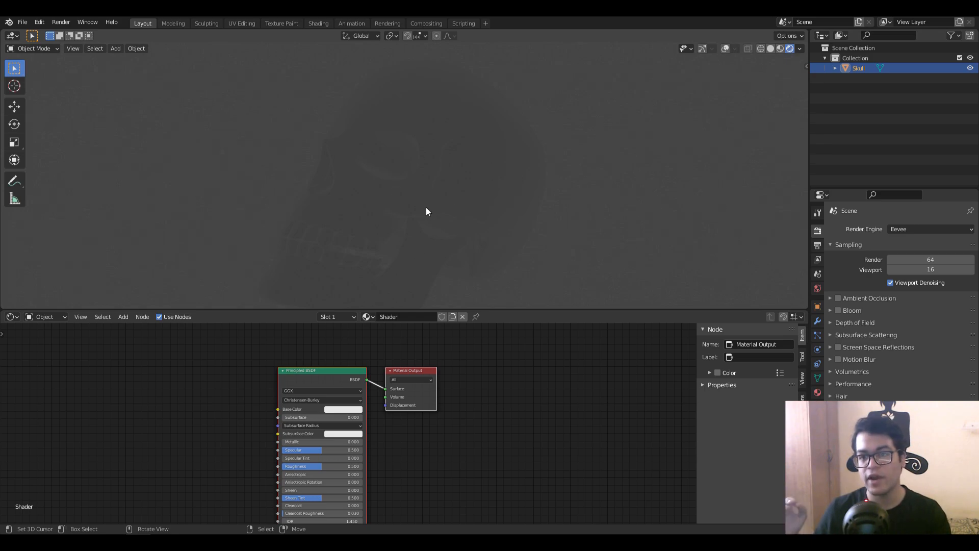
left_click(817, 288)
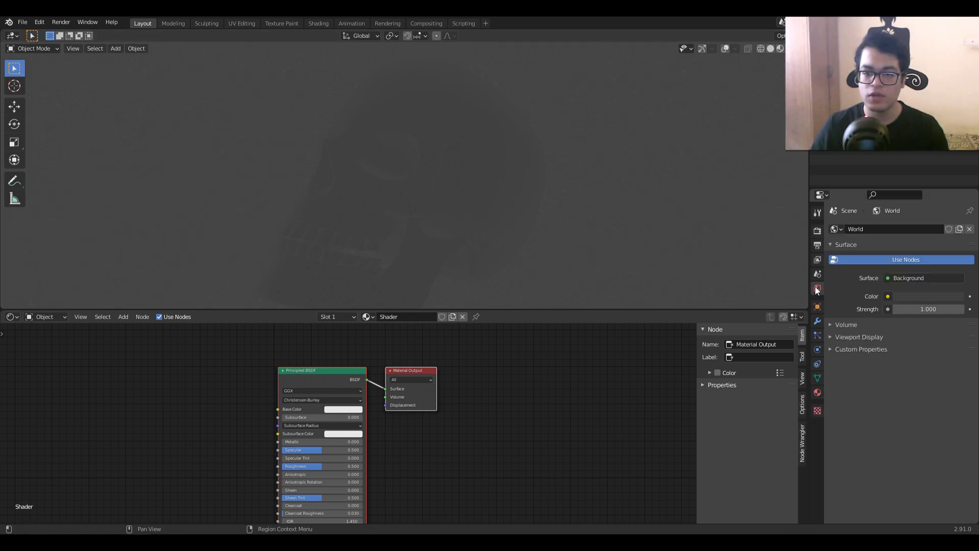
left_click(887, 297)
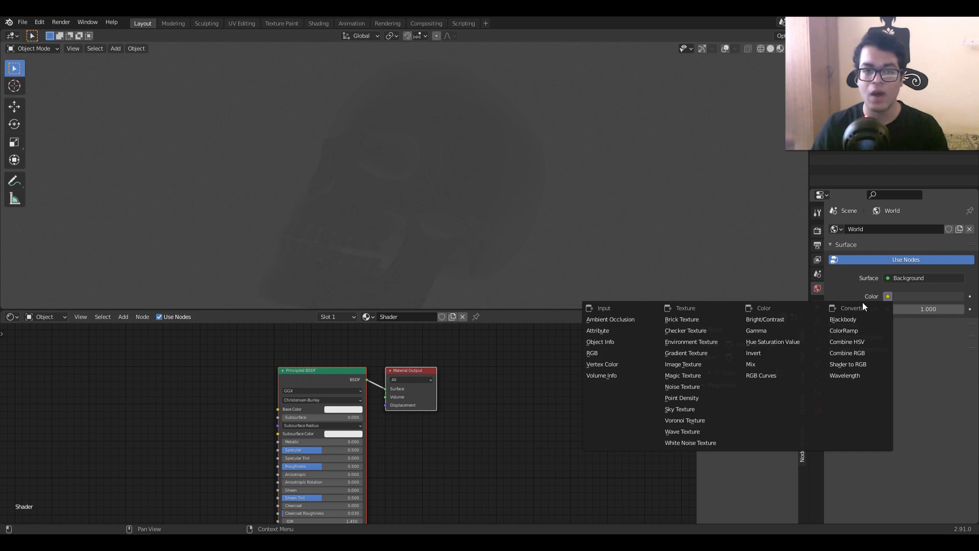
left_click(720, 342)
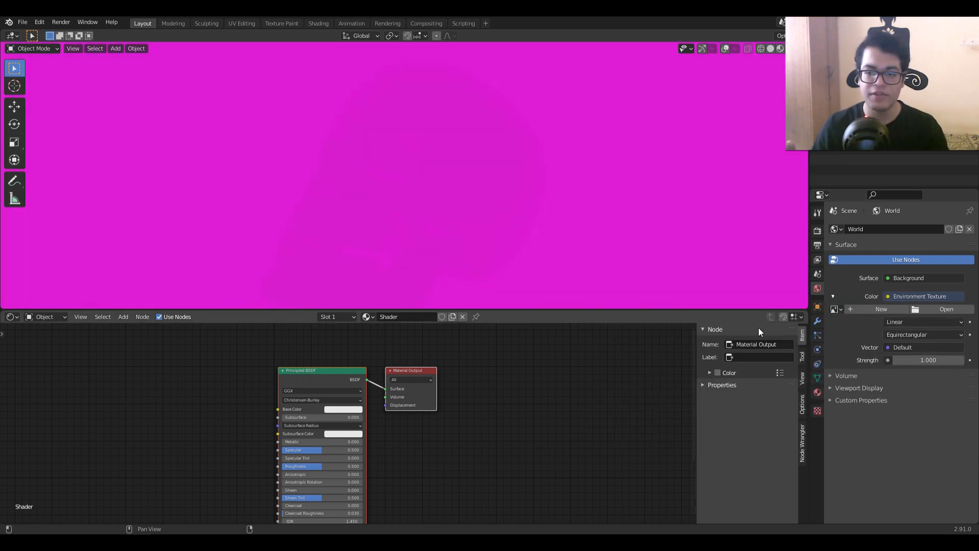
Load interior.exr from the D:\Blender 2.91\2.91\datafiles\studiolights\world folder as the world environment image
left_click(939, 309)
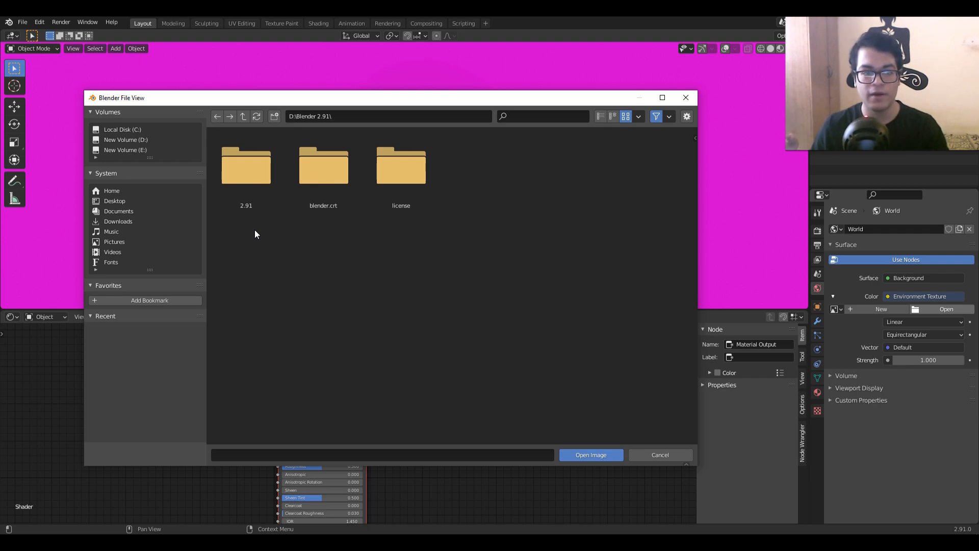
double_click(248, 179)
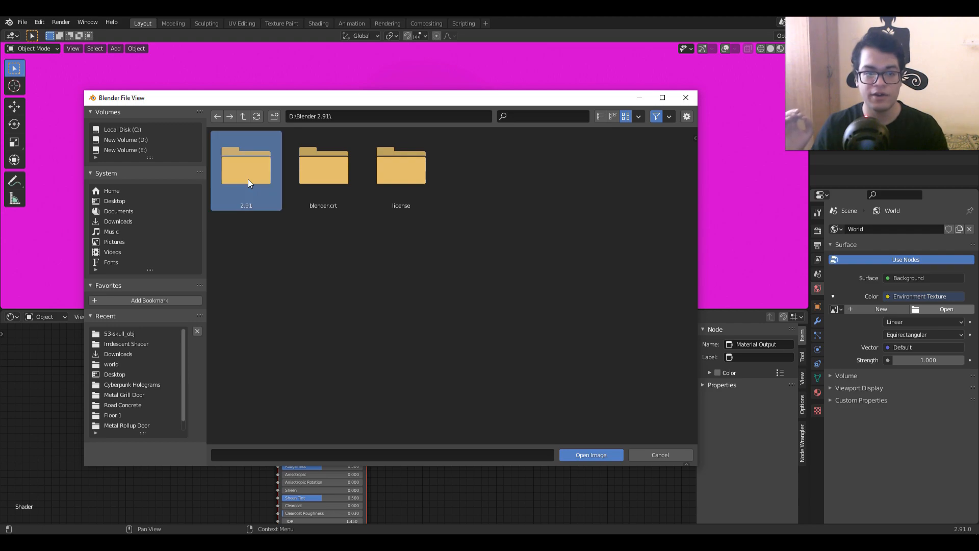
double_click(248, 179)
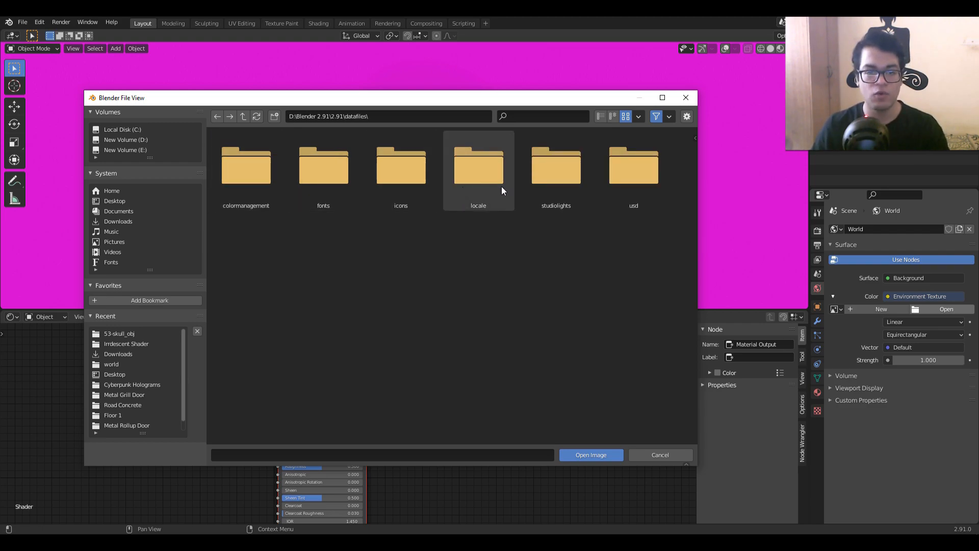
double_click(540, 186)
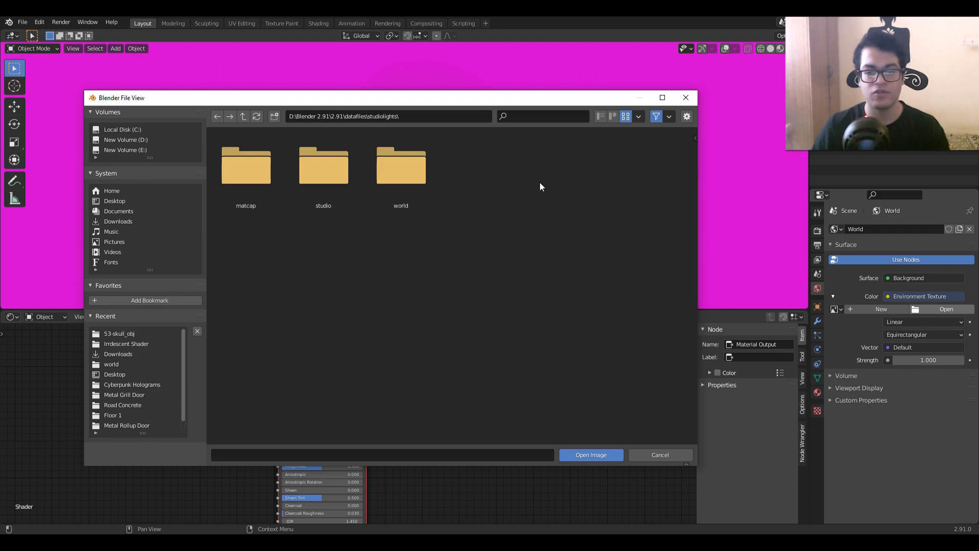
double_click(417, 182)
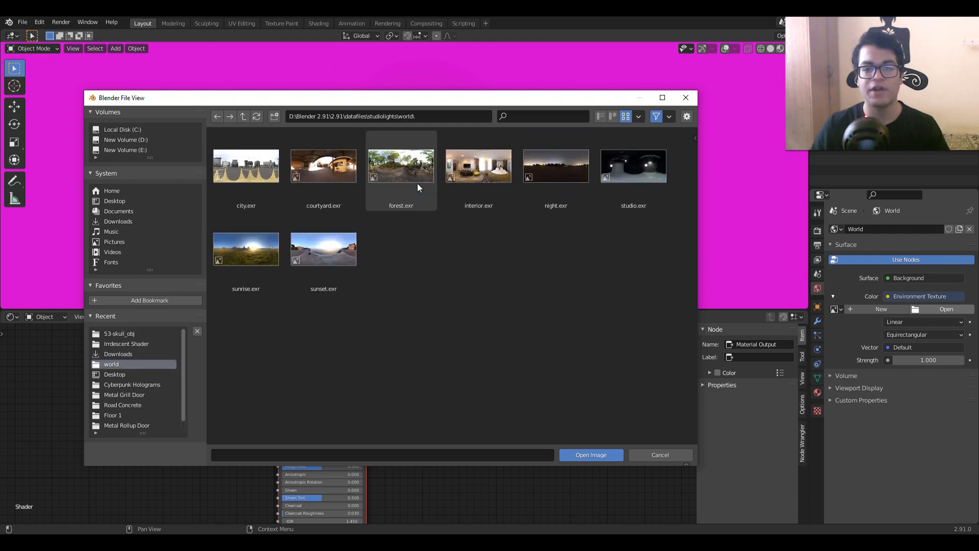
left_click(474, 176)
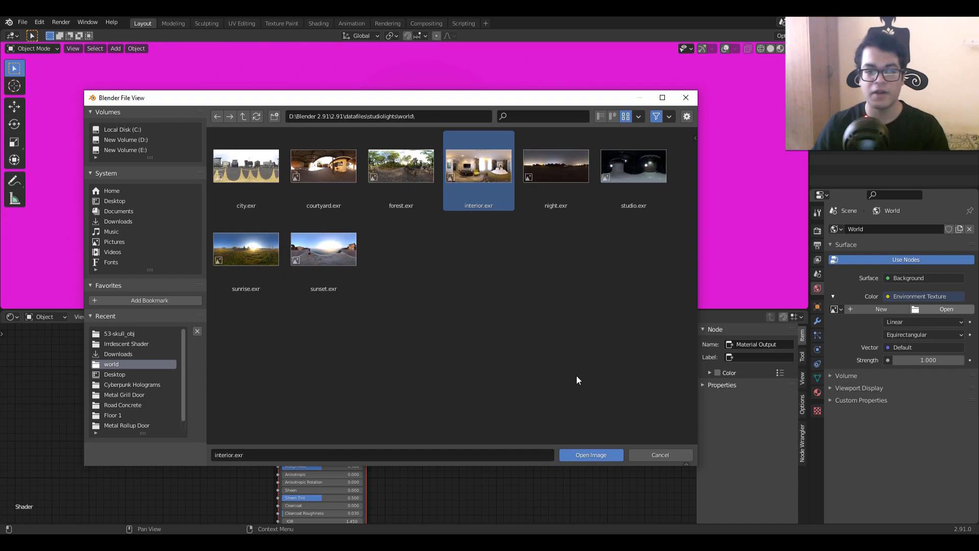
left_click(599, 454)
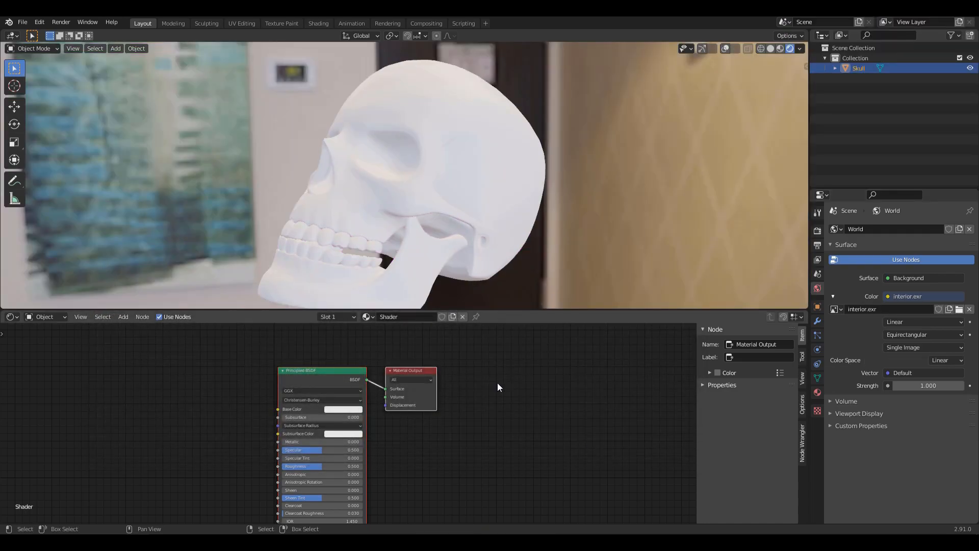
Make the render background transparent in the Film settings
middle_click_drag(364, 153, 374, 176)
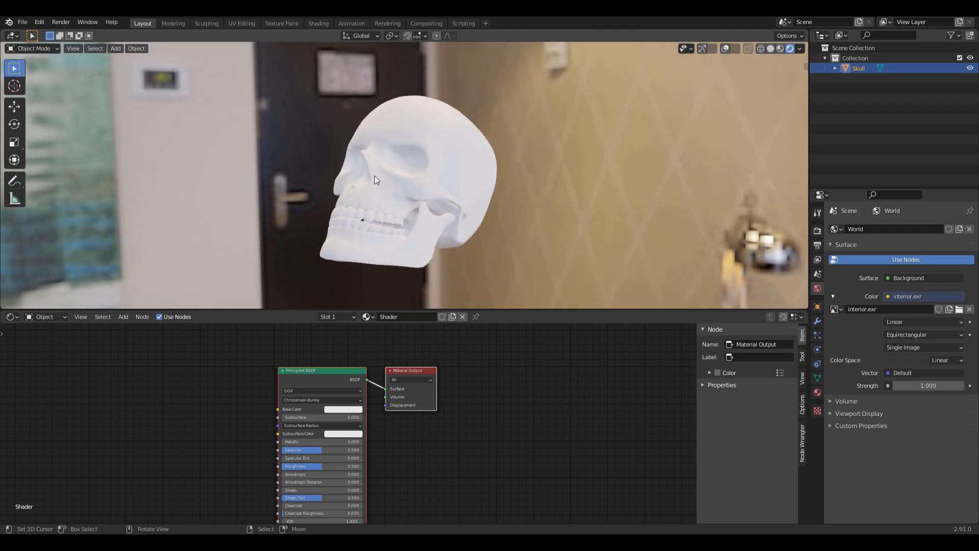
left_click(817, 231)
left_click(834, 432)
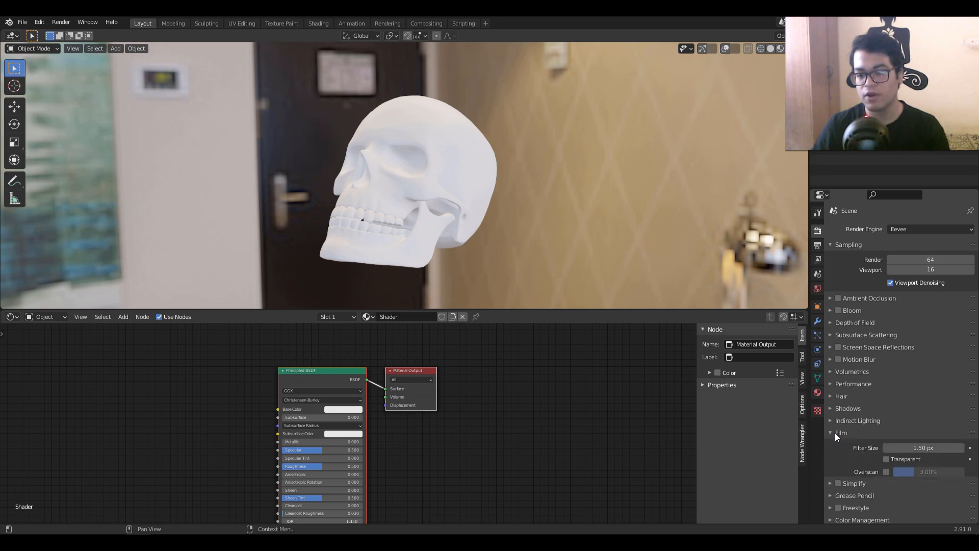
left_click(887, 454)
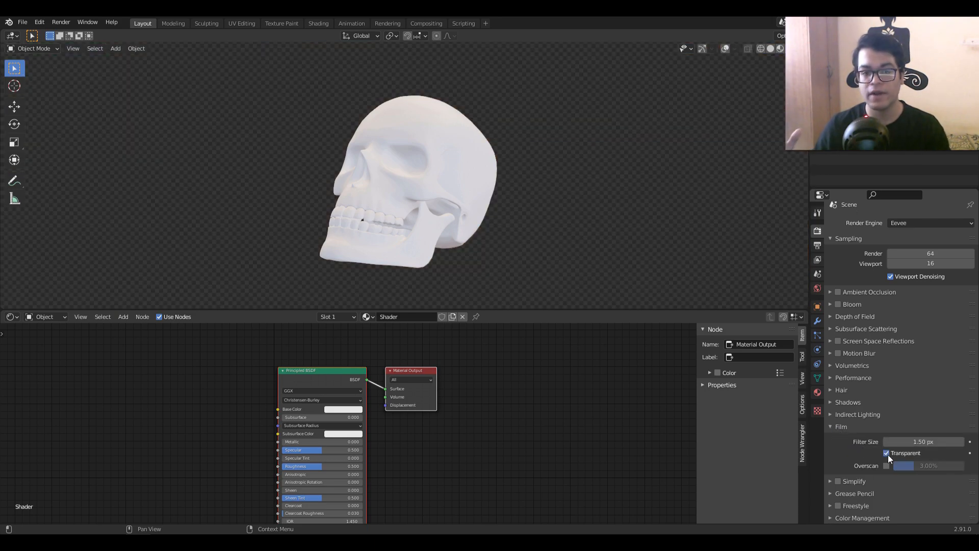
Enable Ambient Occlusion and Screen Space Reflections, with Half Res Trace off and Trace Precision at 1.000
middle_click_drag(395, 246, 460, 242)
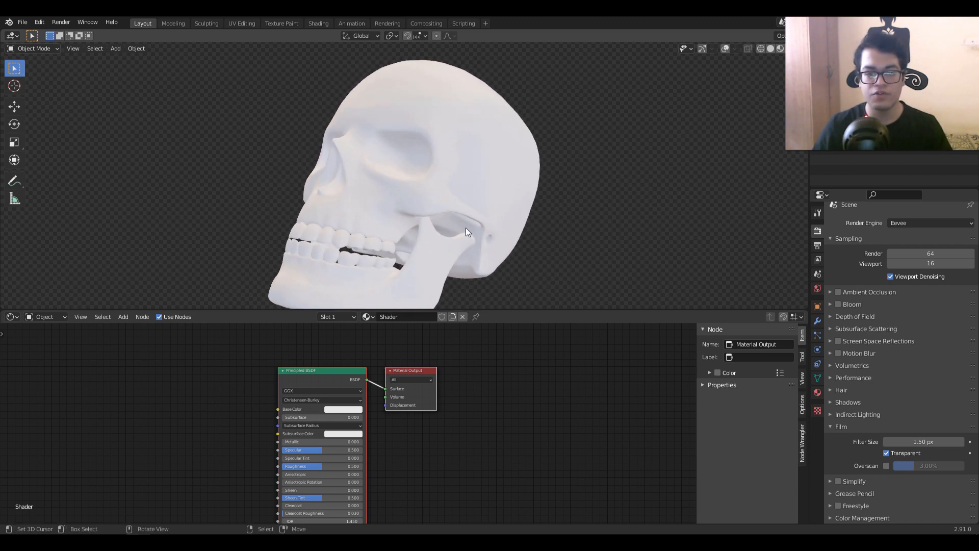
left_click(838, 292)
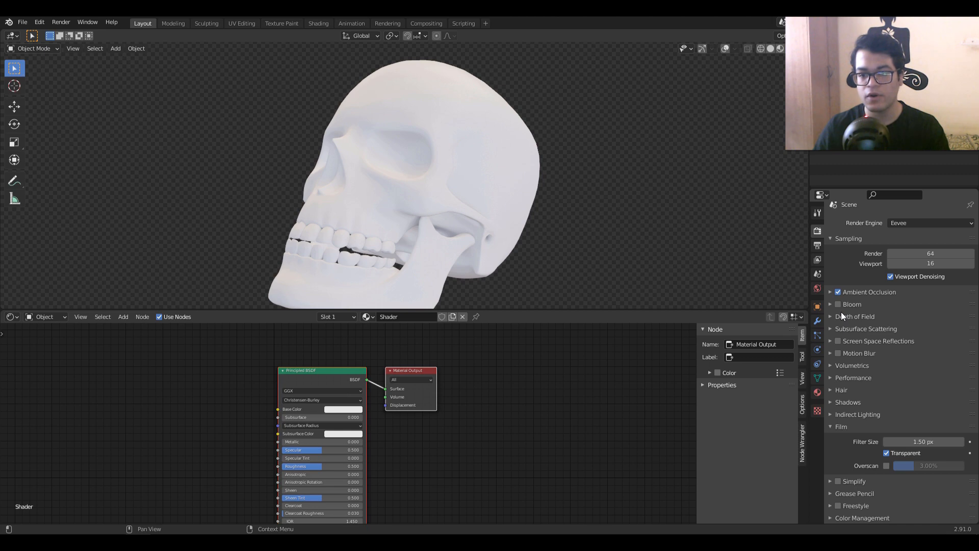
left_click(842, 342)
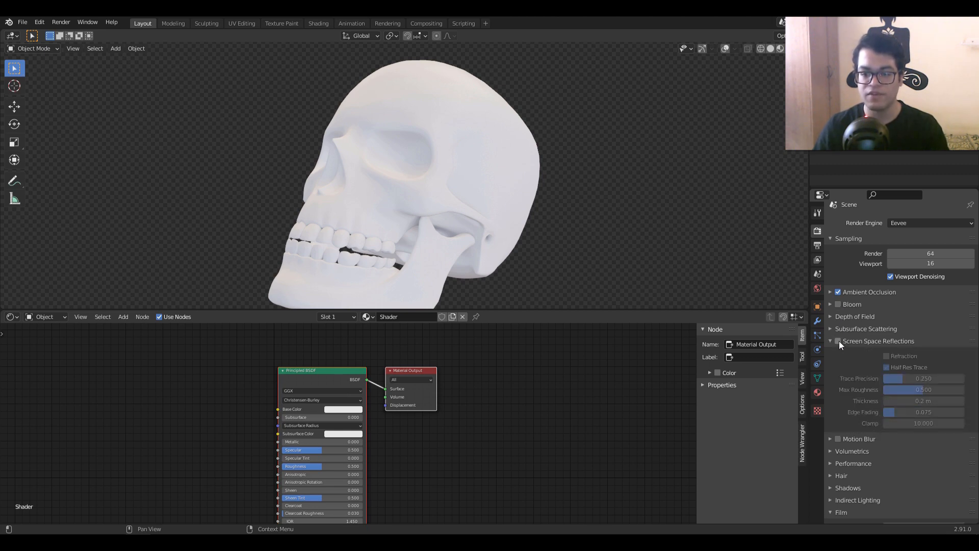
left_click(838, 341)
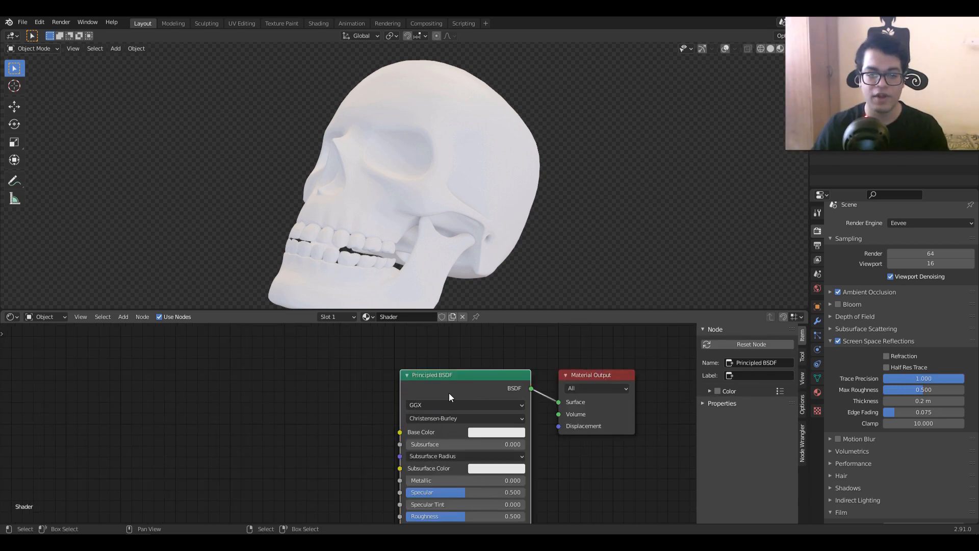
Set the Principled BSDF to Metallic 1.000, Specular 1.000 and Roughness 0.100
scroll(446, 367, "up", 1)
middle_click_drag(447, 367, 439, 331)
left_click_drag(440, 456, 532, 454)
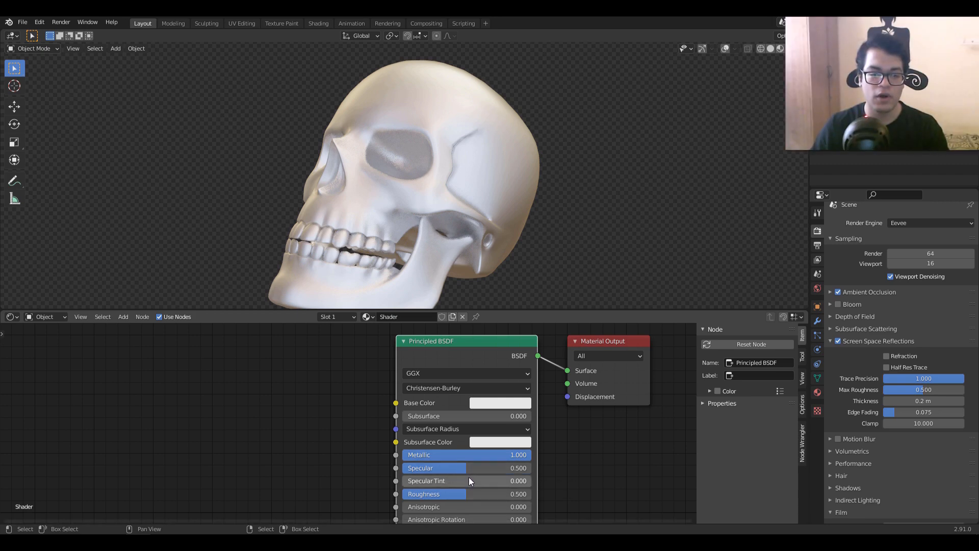
left_click_drag(461, 470, 531, 469)
left_click_drag(457, 494, 419, 497)
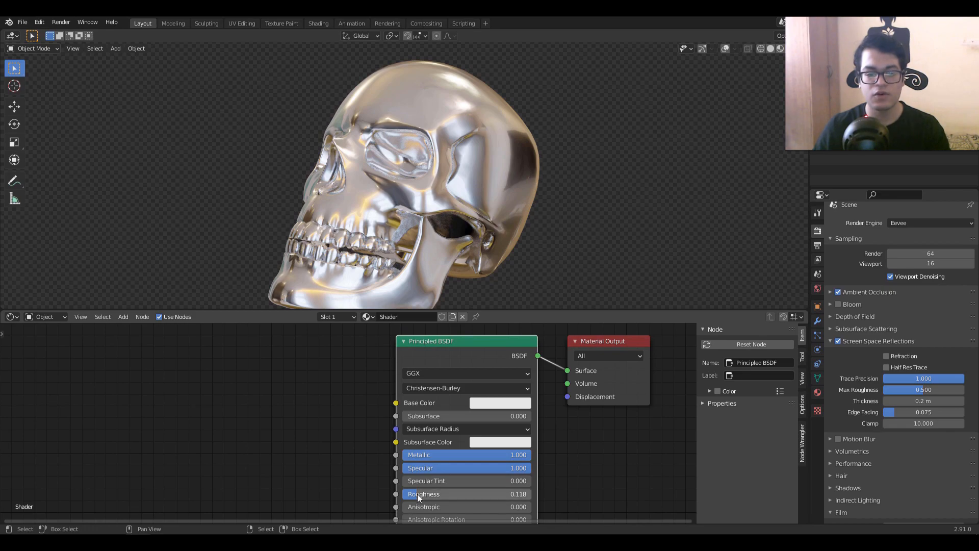
left_click(451, 498)
key("Return")
Add a ColorRamp node and connect its Color output to the Principled BSDF's Base Color
mouse_move(405, 245)
middle_mouse_down()
mouse_move(490, 245)
mouse_move(466, 222)
mouse_move(397, 243)
middle_mouse_up()
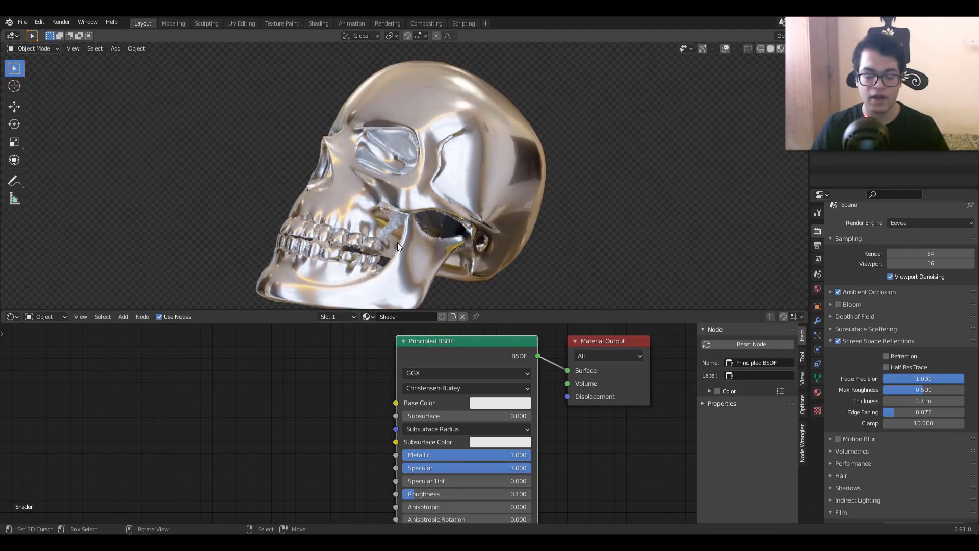
scroll(289, 427, "down", 2)
middle_click_drag(299, 414, 348, 424)
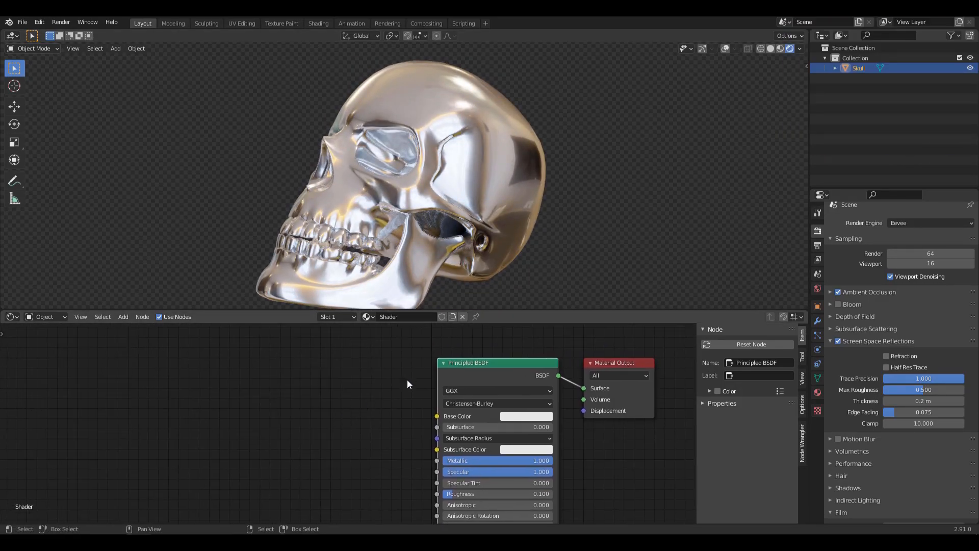
key("shift+a")
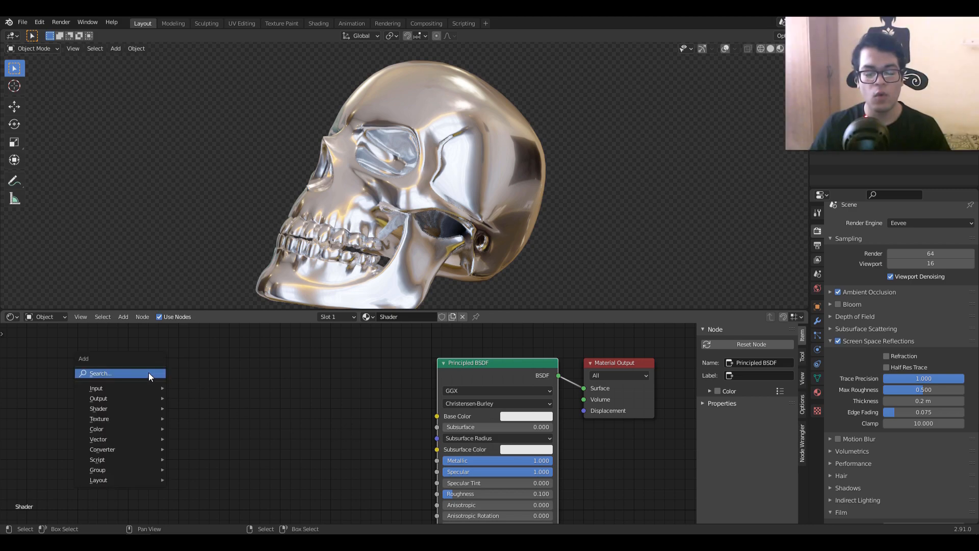
left_click(148, 372)
type("colo")
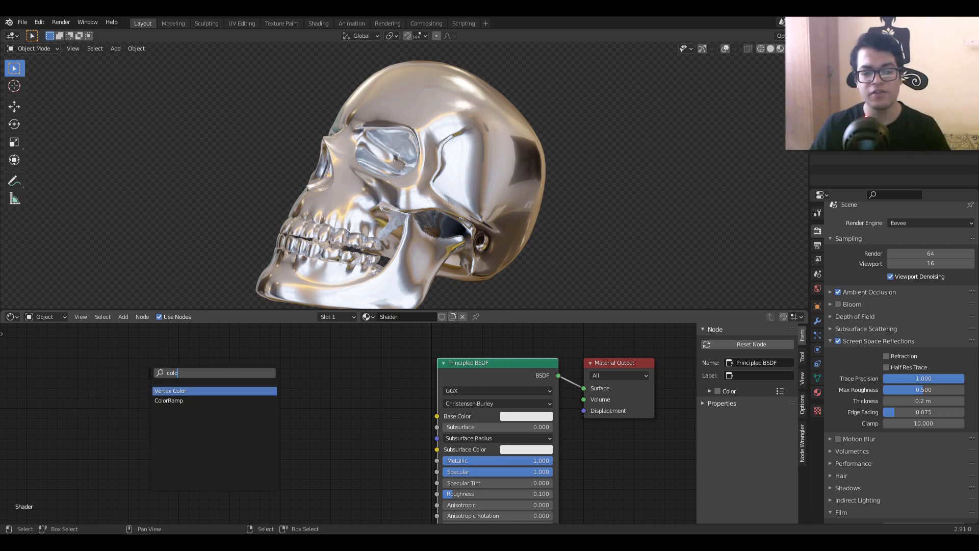
key("Down")
key("Return")
left_click(148, 372)
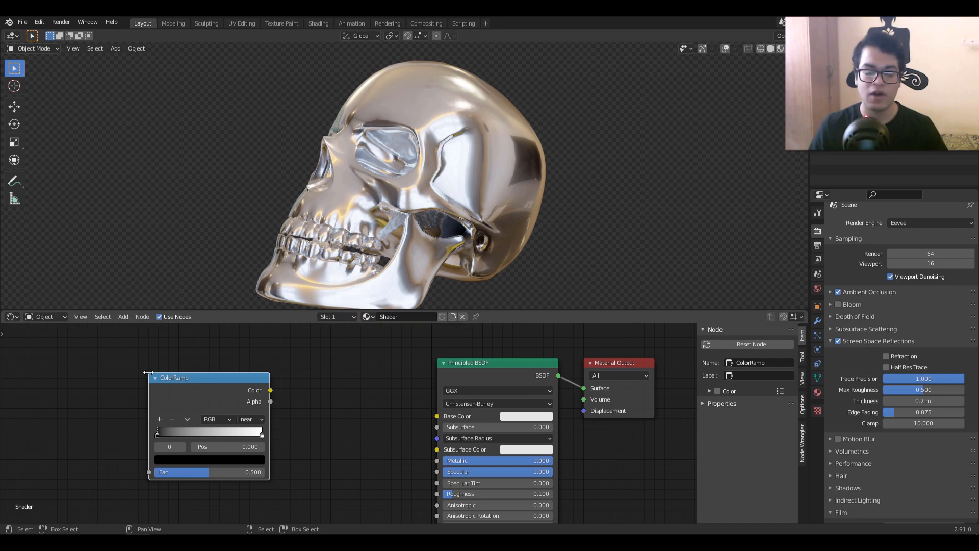
left_click_drag(268, 390, 435, 416)
left_click_drag(204, 391, 278, 395)
Add a Layer Weight node and connect its Facing output to the ColorRamp's Fac input
key("shift+a")
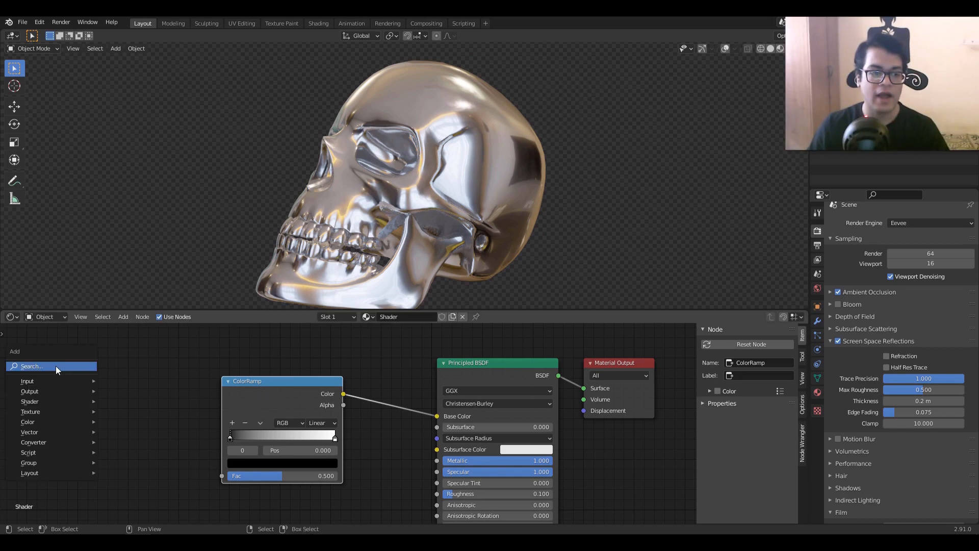
left_click(56, 365)
type("layer")
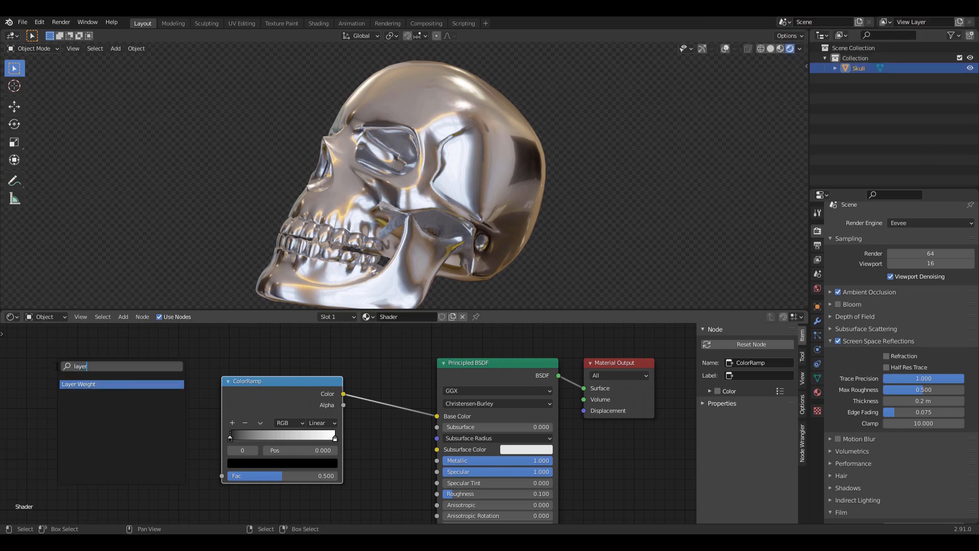
key("Return")
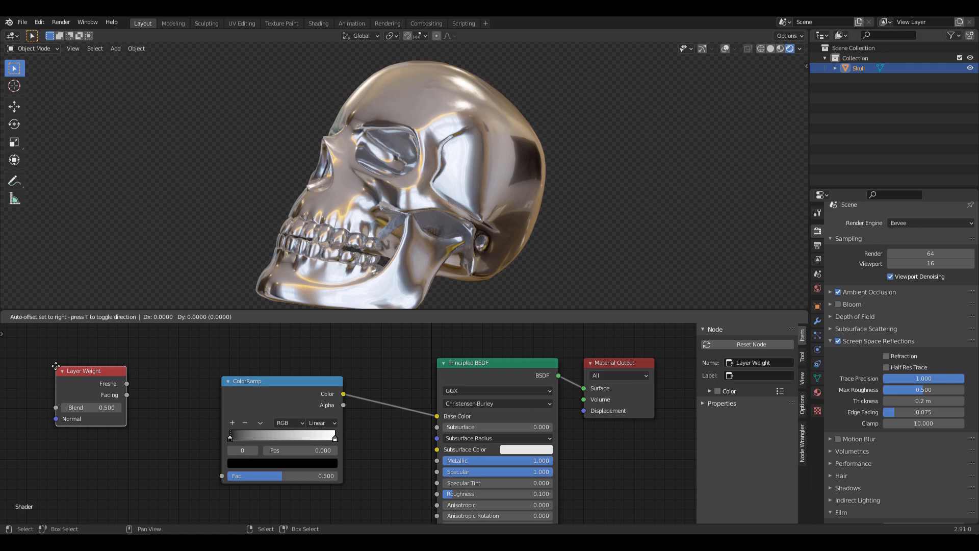
left_click(78, 388)
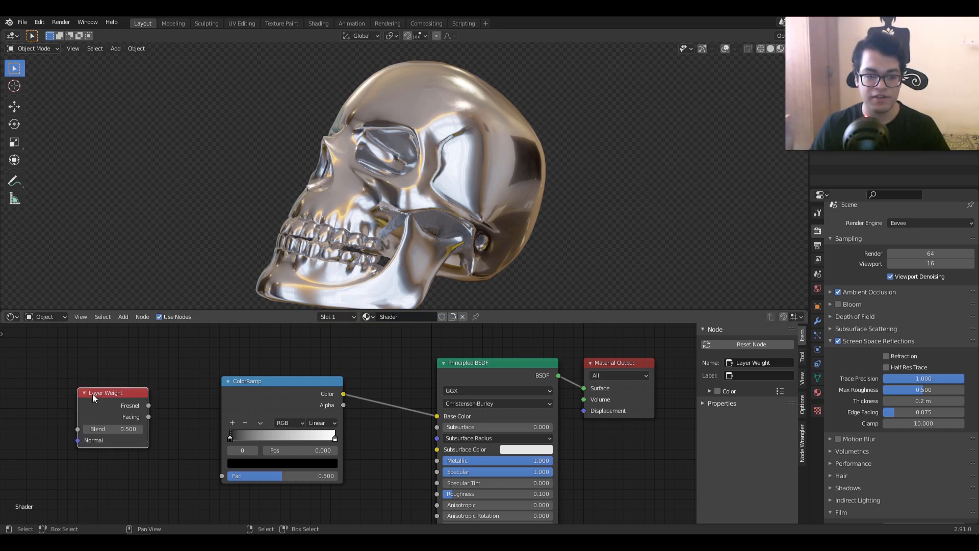
mouse_move(148, 416)
left_mouse_down()
mouse_move(178, 394)
mouse_move(205, 462)
mouse_move(222, 476)
left_mouse_up()
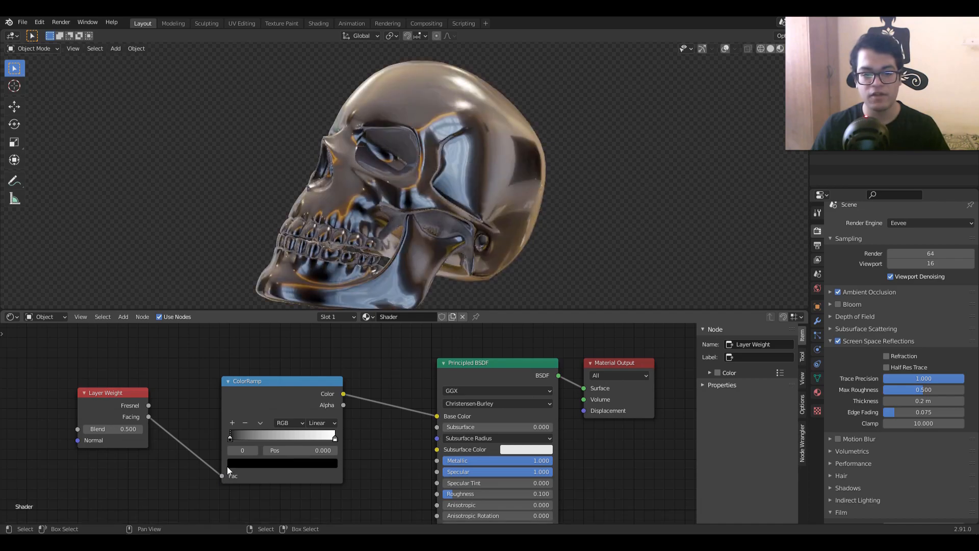
Set the ColorRamp interpolation to Constant and move the white stop to about 0.395
mouse_move(311, 257)
middle_mouse_down()
mouse_move(347, 227)
mouse_move(421, 231)
mouse_move(387, 242)
mouse_move(305, 243)
middle_mouse_up()
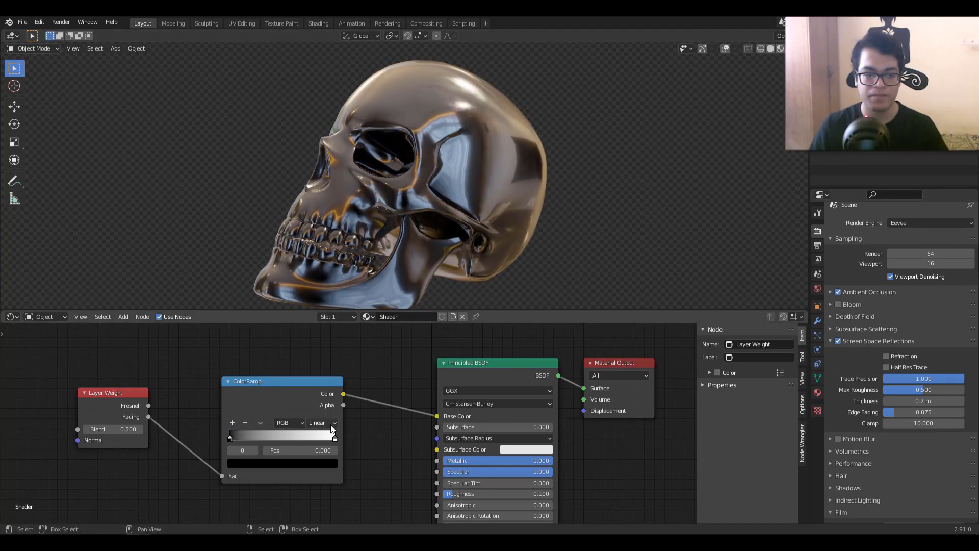
left_click(317, 424)
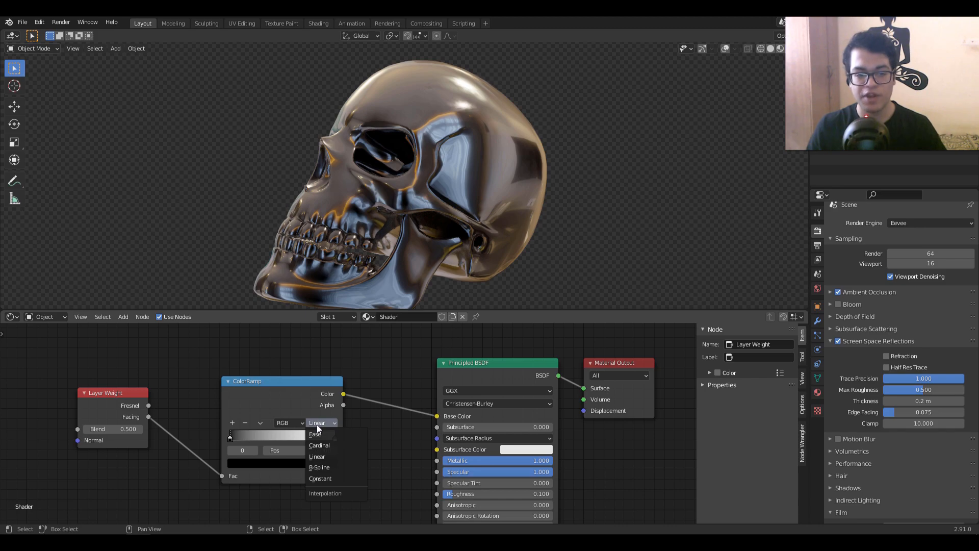
left_click(325, 477)
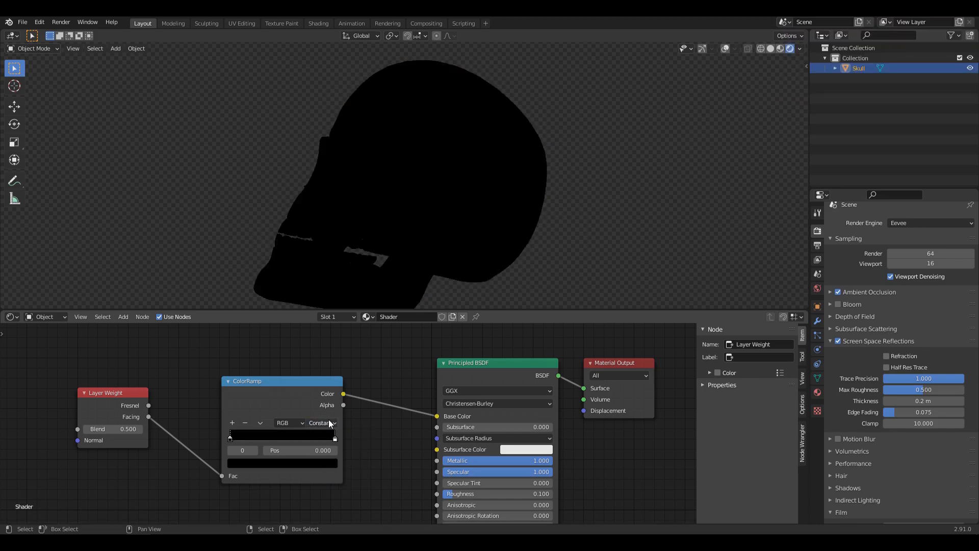
mouse_move(333, 437)
left_mouse_down()
mouse_move(236, 439)
mouse_move(278, 440)
mouse_move(253, 439)
mouse_move(266, 446)
left_mouse_up()
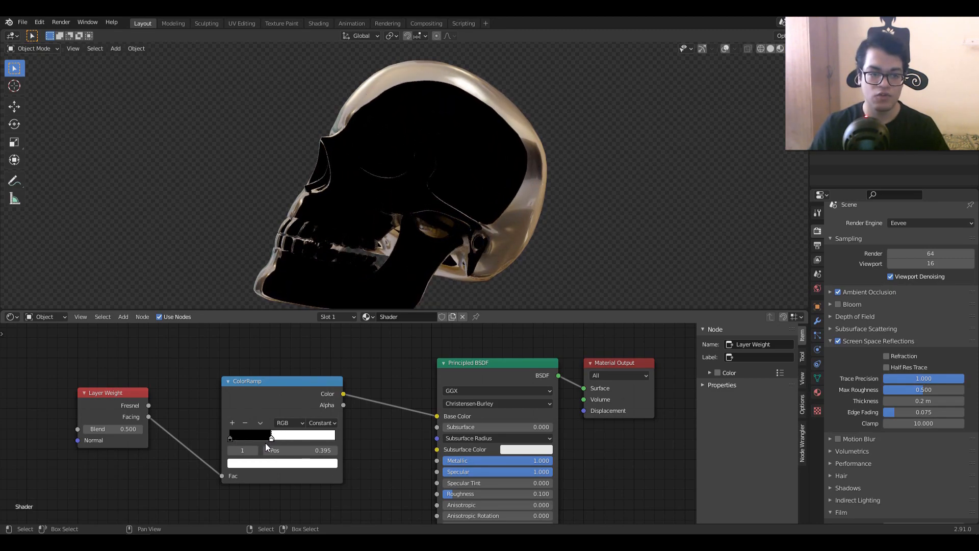
Recolour the ColorRamp's white stop bright cyan and its black stop magenta-pink at full brightness
left_click(275, 464)
mouse_move(261, 382)
left_mouse_down()
mouse_move(238, 349)
mouse_move(275, 320)
left_mouse_up()
middle_click_drag(367, 240, 392, 241)
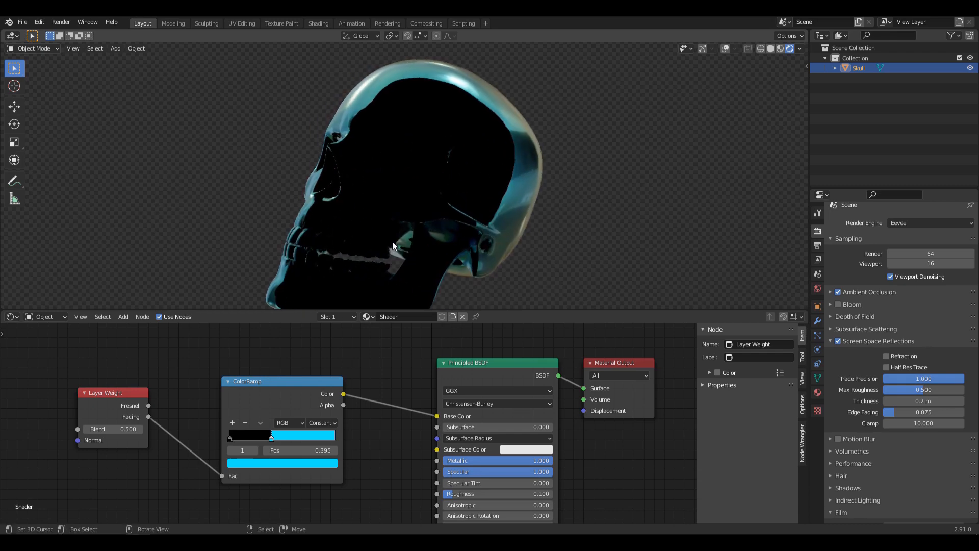
left_click(228, 433)
left_click(248, 463)
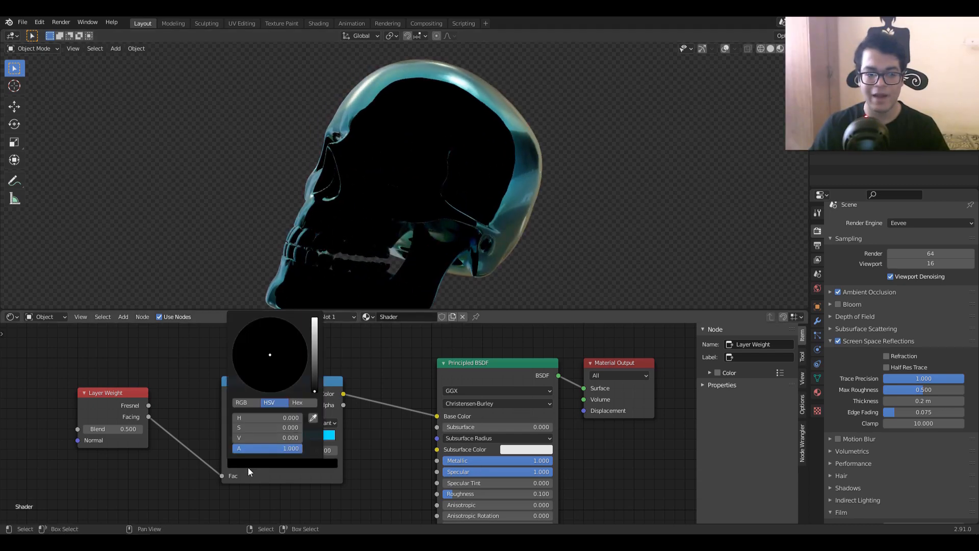
left_click_drag(311, 365, 314, 319)
left_click_drag(271, 355, 300, 370)
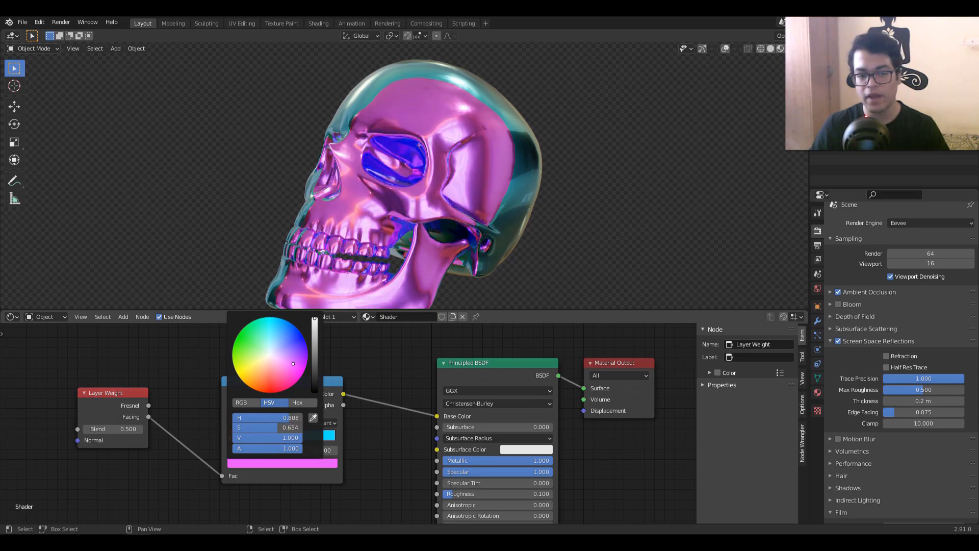
Move the cyan stop close to the magenta one, to about 0.209, and add a bright green stop just after it
left_click_drag(270, 436, 236, 441)
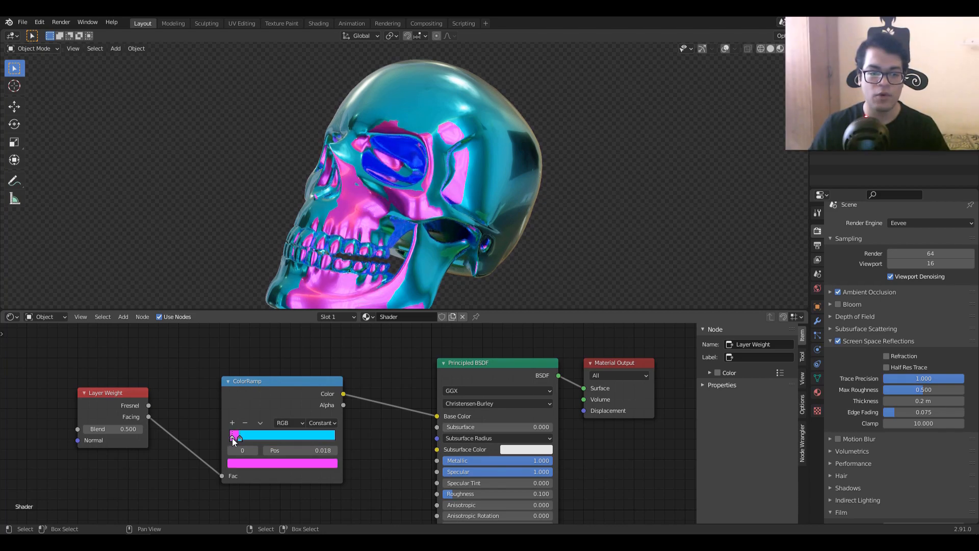
left_click(232, 422)
left_click_drag(235, 440, 244, 447)
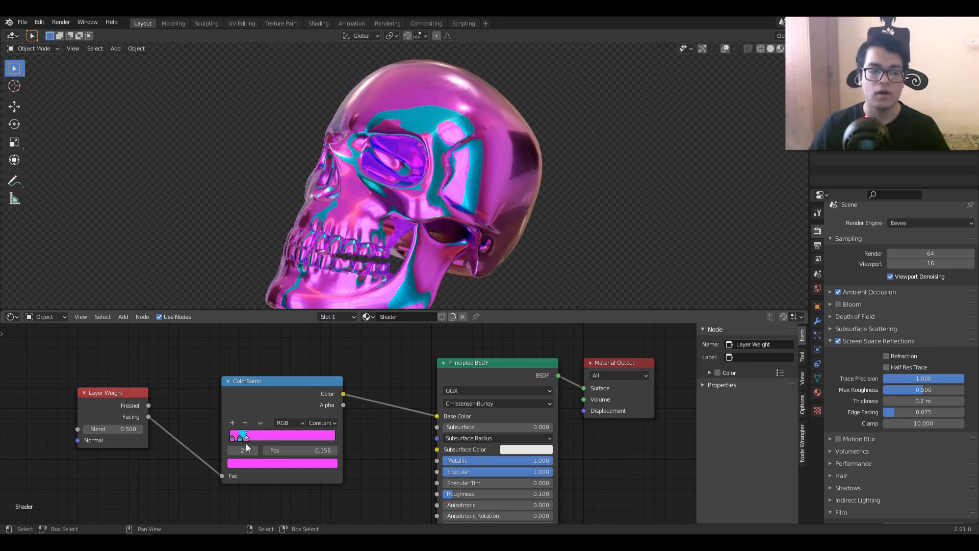
left_click(252, 464)
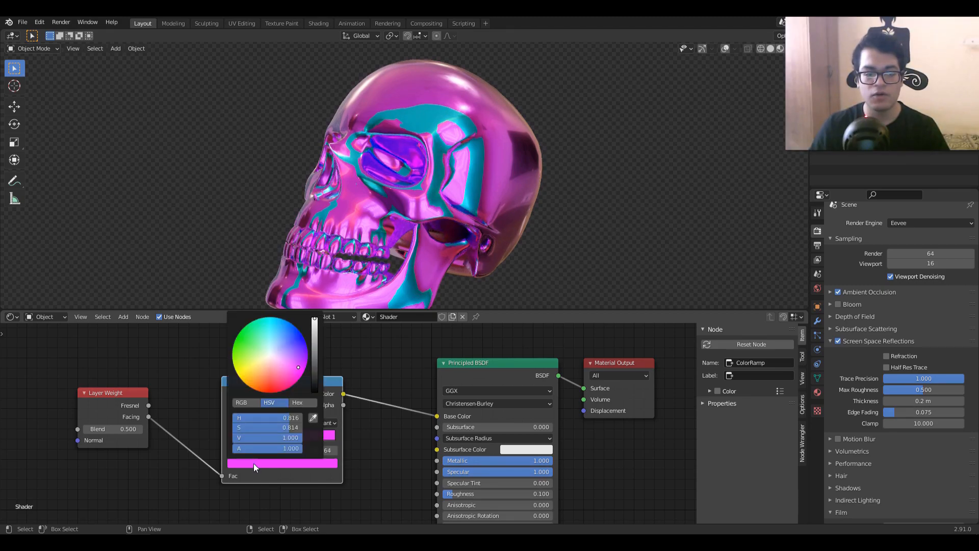
left_click(255, 365)
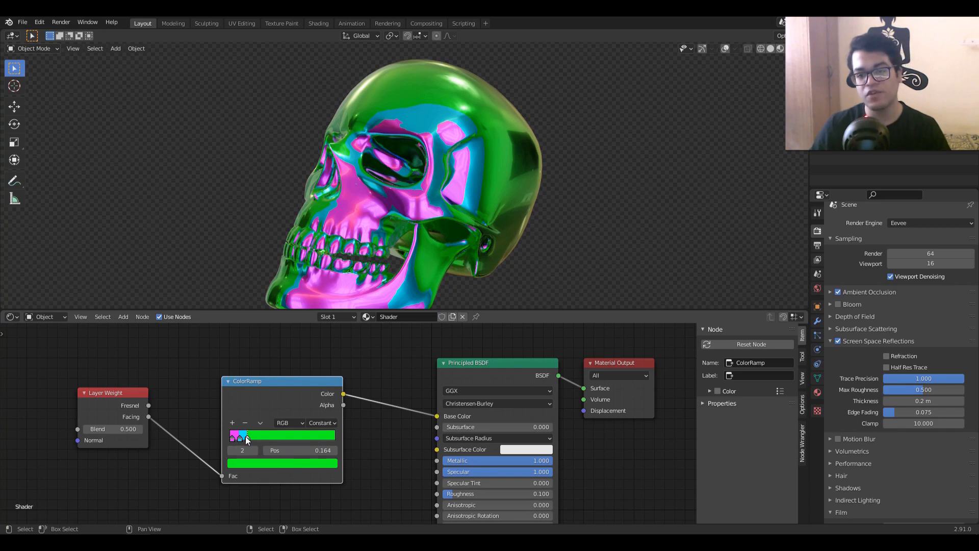
left_click_drag(243, 438, 259, 439)
mouse_move(367, 239)
middle_mouse_down()
mouse_move(415, 238)
mouse_move(436, 250)
mouse_move(431, 265)
mouse_move(350, 245)
middle_mouse_up()
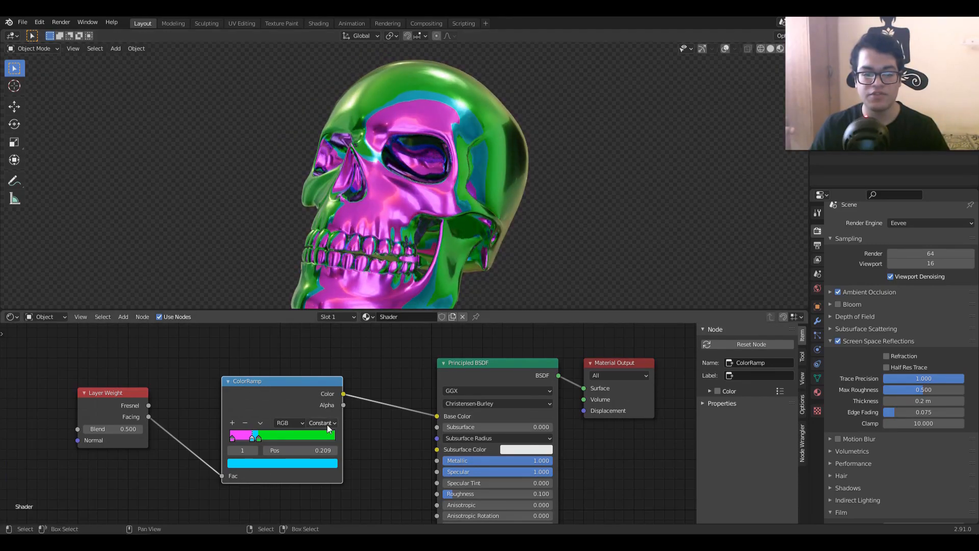
Switch the ColorRamp interpolation to B-Spline and reposition its stops, with a cyan one at about 0.018 and the magenta one at about 0.277
left_click(321, 466)
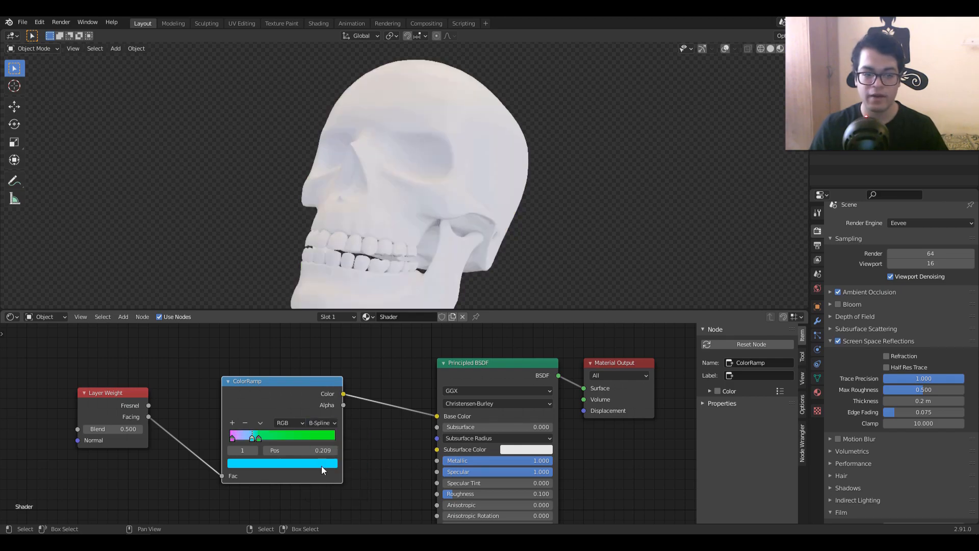
middle_click_drag(382, 199, 329, 198)
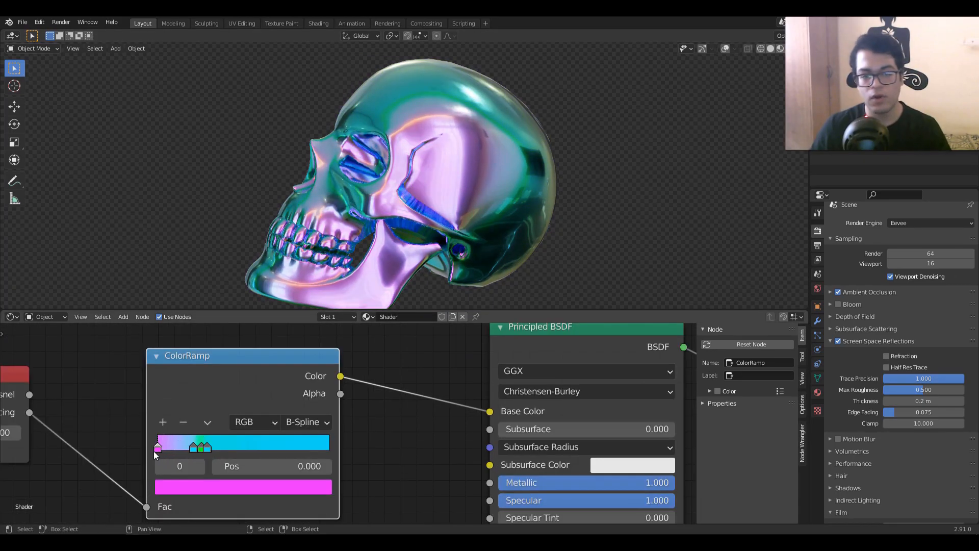
mouse_move(154, 451)
left_mouse_down()
mouse_move(188, 447)
mouse_move(156, 449)
left_mouse_up()
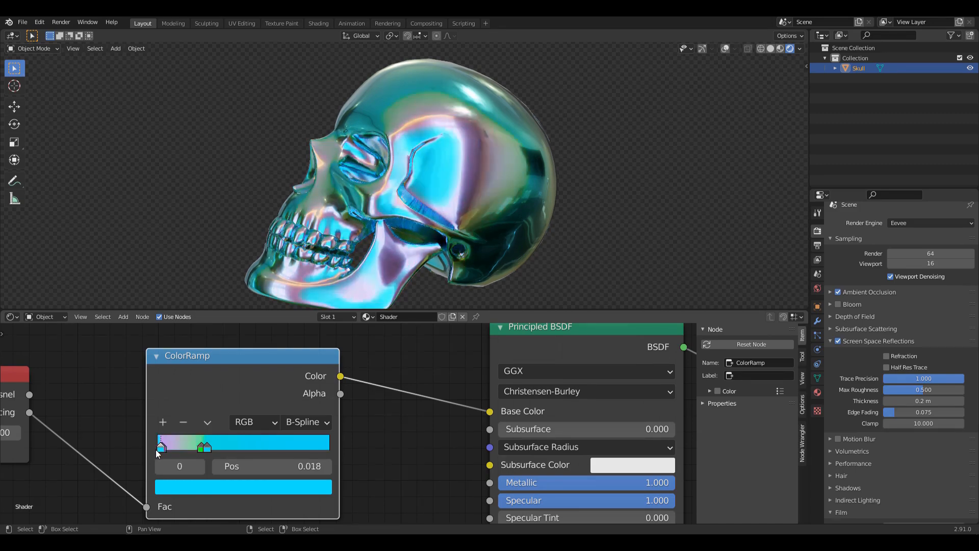
mouse_move(340, 207)
middle_mouse_down()
mouse_move(424, 202)
mouse_move(437, 230)
mouse_move(413, 240)
mouse_move(378, 194)
mouse_move(337, 203)
mouse_move(372, 214)
mouse_move(352, 204)
middle_mouse_up()
left_click(169, 448)
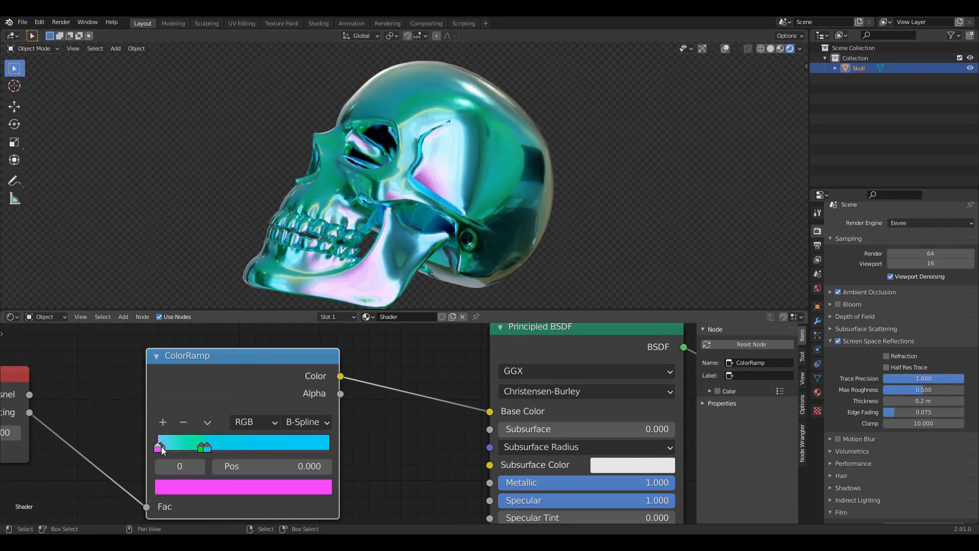
mouse_move(208, 451)
left_mouse_down()
mouse_move(279, 452)
mouse_move(186, 454)
mouse_move(219, 447)
mouse_move(210, 444)
left_mouse_up()
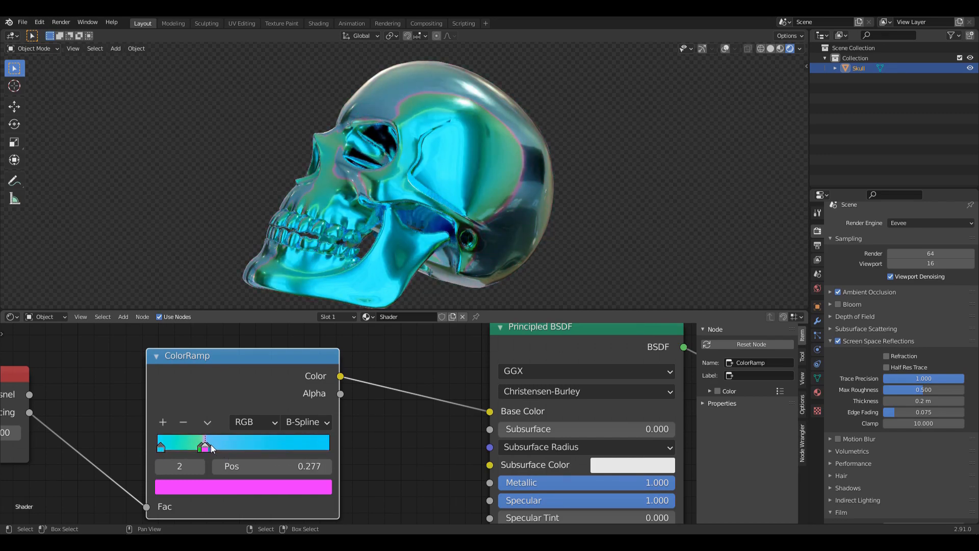
scroll(510, 168, "up", 4)
scroll(332, 176, "down", 4)
middle_click_drag(332, 176, 409, 210)
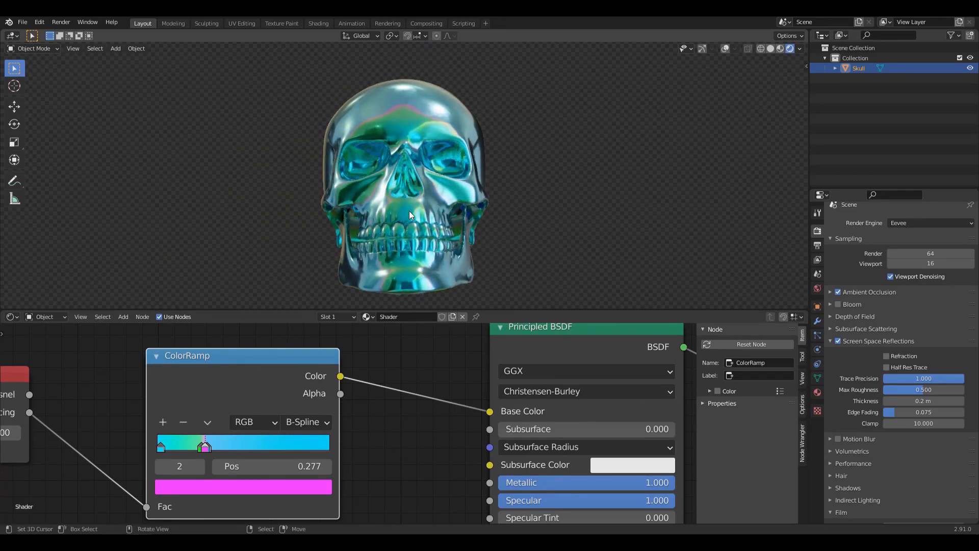
Add another stop to the ColorRamp, colour it deep blue and place it at about 0.218
left_click(201, 449)
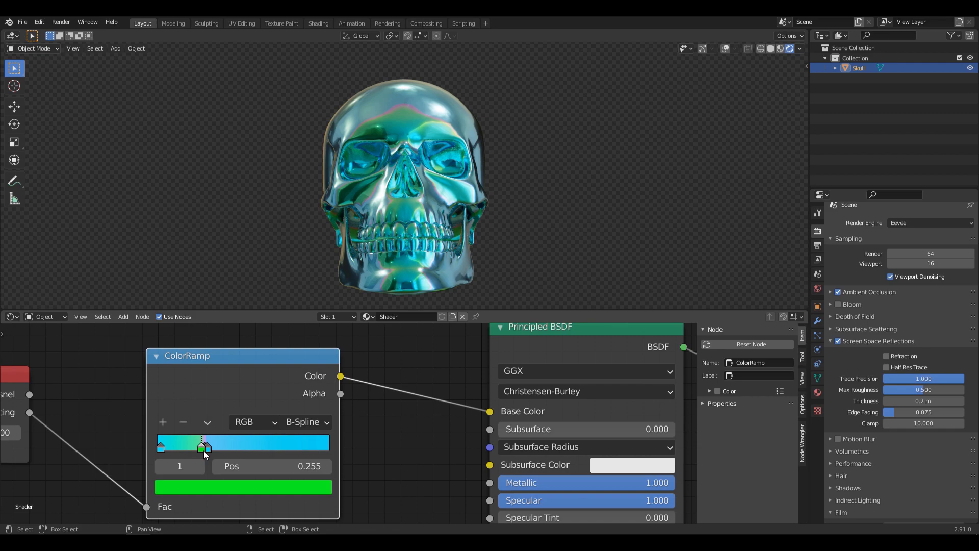
left_click(163, 423)
left_click(210, 449, "ctrl")
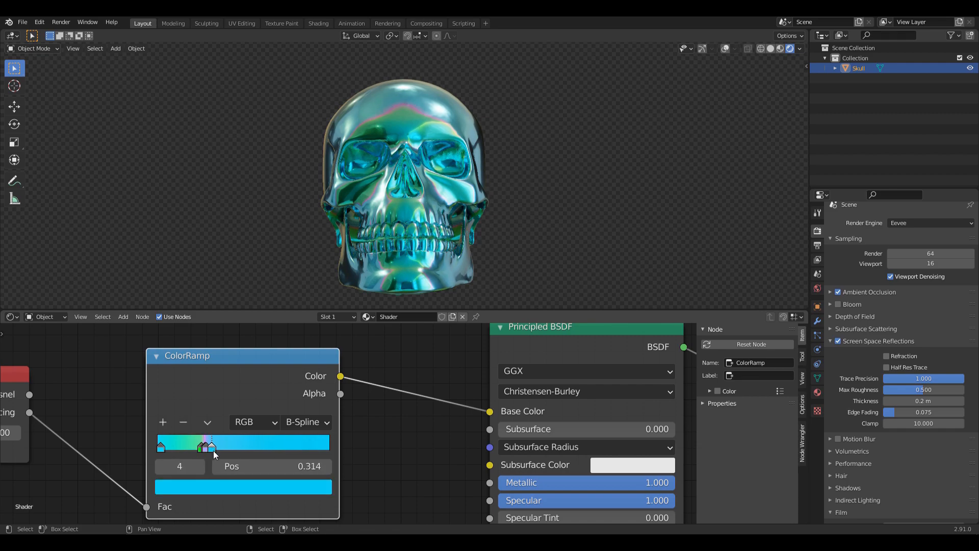
left_click_drag(219, 451, 182, 450)
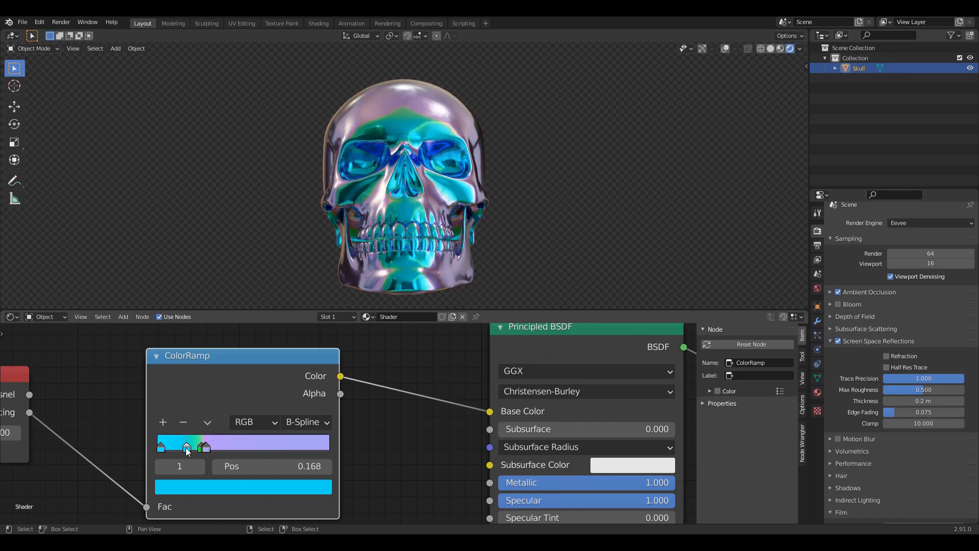
left_click(194, 485)
left_click_drag(219, 308, 282, 302)
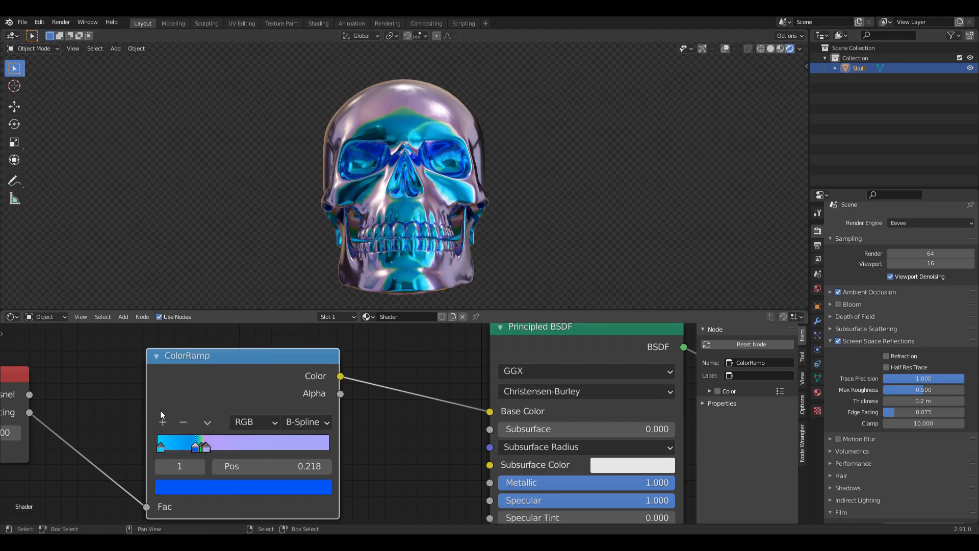
Add a green stop just after the first cyan stop and move the blue stop to about 0.068
left_click(163, 423)
left_click_drag(180, 447, 184, 448)
left_click(188, 487)
left_click_drag(224, 414, 201, 414)
left_click_drag(185, 447, 174, 448)
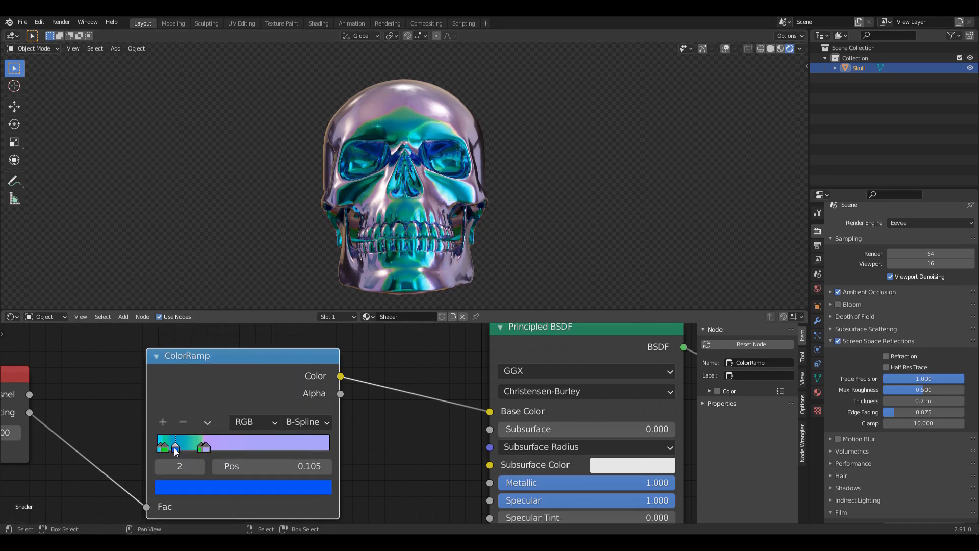
left_click(192, 486)
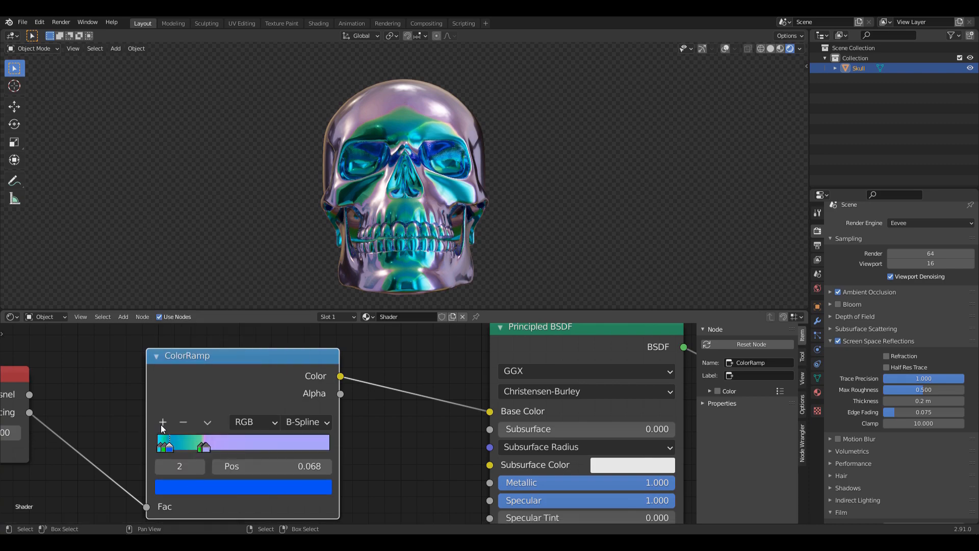
Add a red stop to the ColorRamp at about 0.155, between the blue and green stops
left_click(163, 422)
left_click_drag(175, 449, 183, 451)
left_click(187, 488)
left_click_drag(200, 361, 220, 374)
middle_click_drag(433, 239, 360, 240)
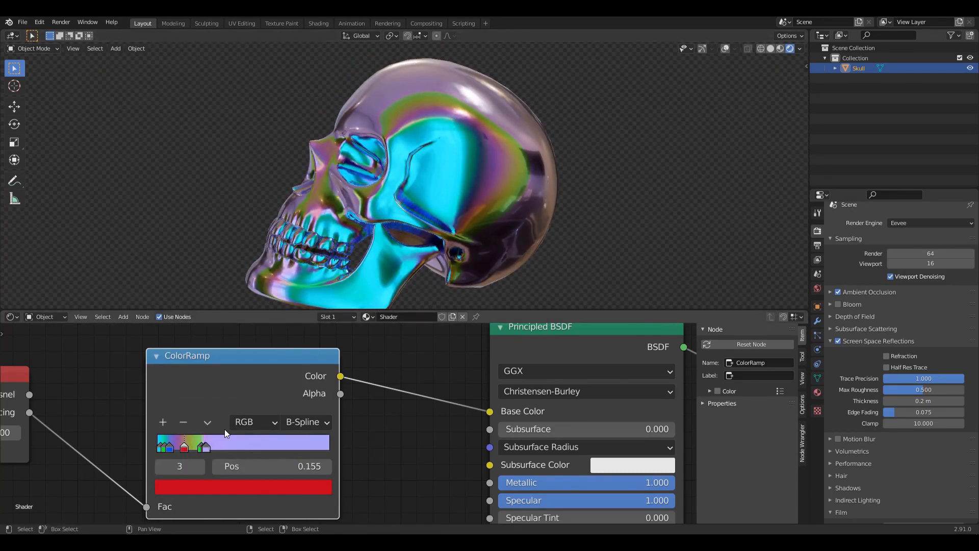
Recolour the last ColorRamp stop, at about 0.282, to a light cyan-blue
left_click(205, 447)
left_click(235, 489)
left_click_drag(228, 268, 236, 266)
middle_click_drag(396, 206, 476, 201)
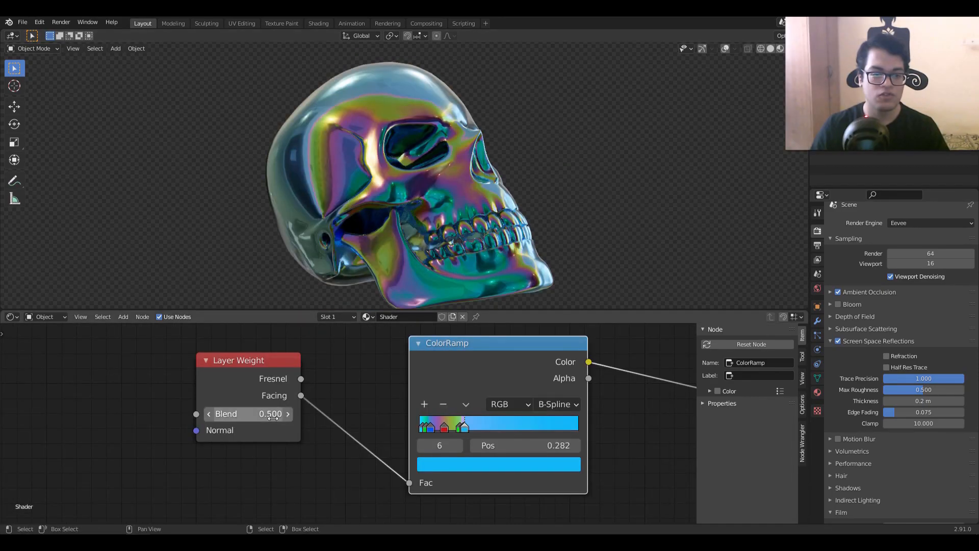
Set the Layer Weight node's Blend to 0.310 and check the colours from several sides of the skull
left_click(288, 414)
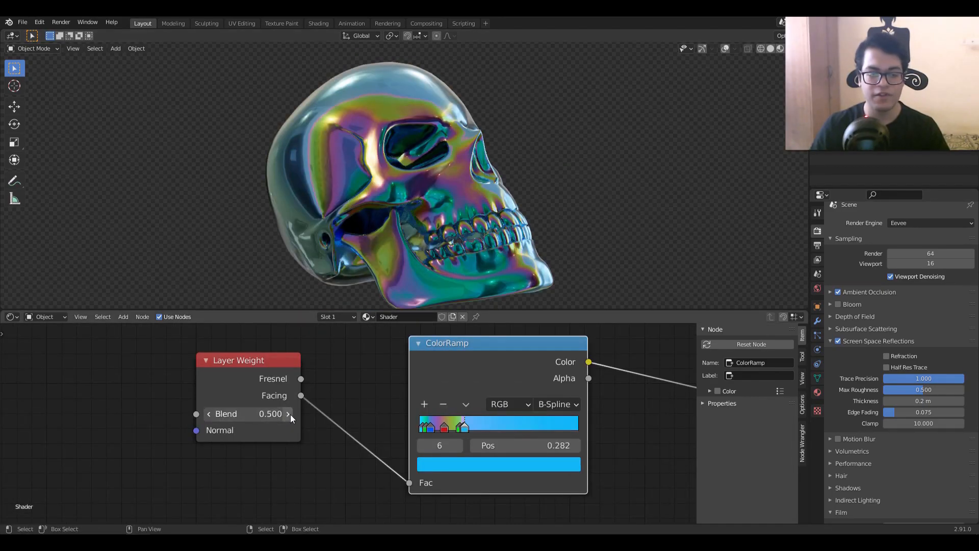
left_click(289, 414)
left_click(289, 414)
left_click_drag(250, 414, 175, 414)
middle_click_drag(484, 191, 466, 212)
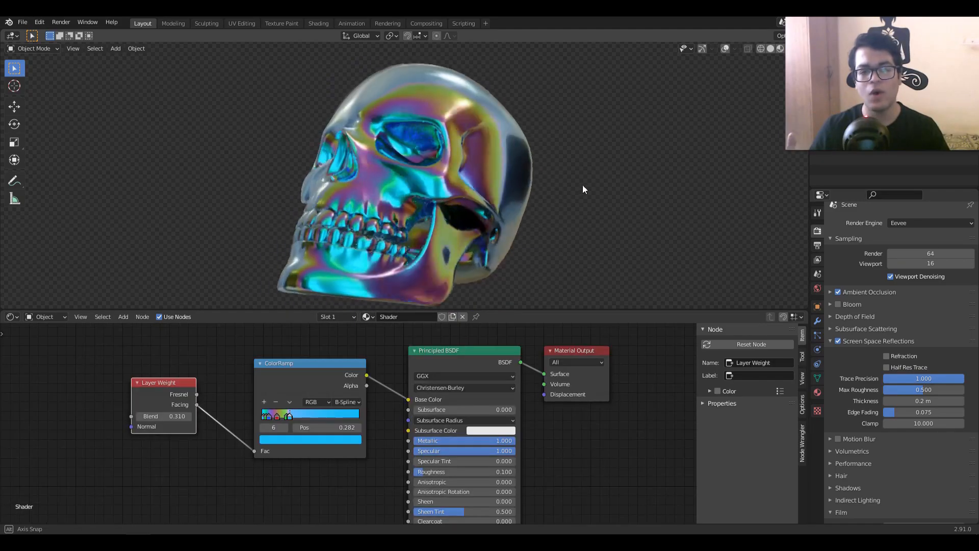
middle_click_drag(582, 184, 508, 184)
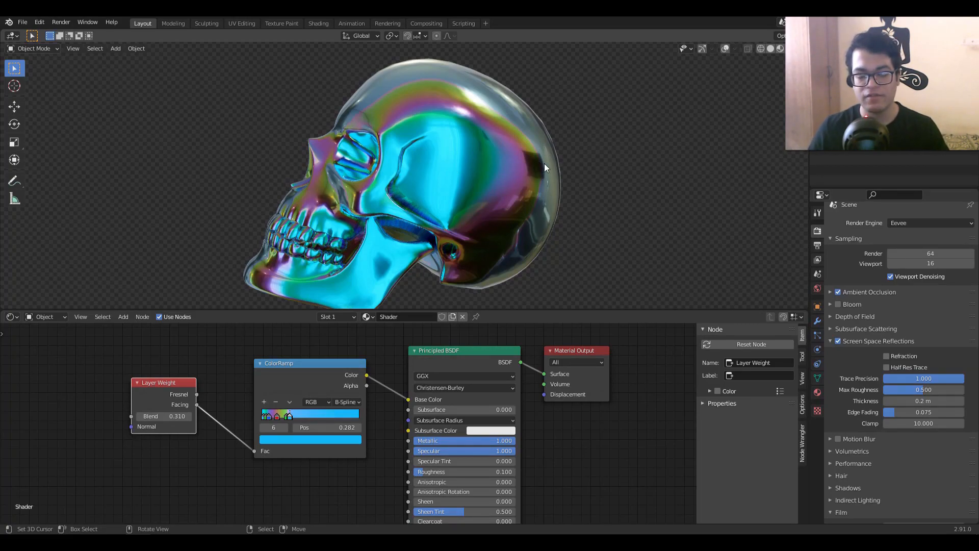
Add a Noise Texture node and a second ColorRamp node below the existing colour nodes
scroll(353, 470, "down", 1)
middle_click_drag(353, 470, 394, 375)
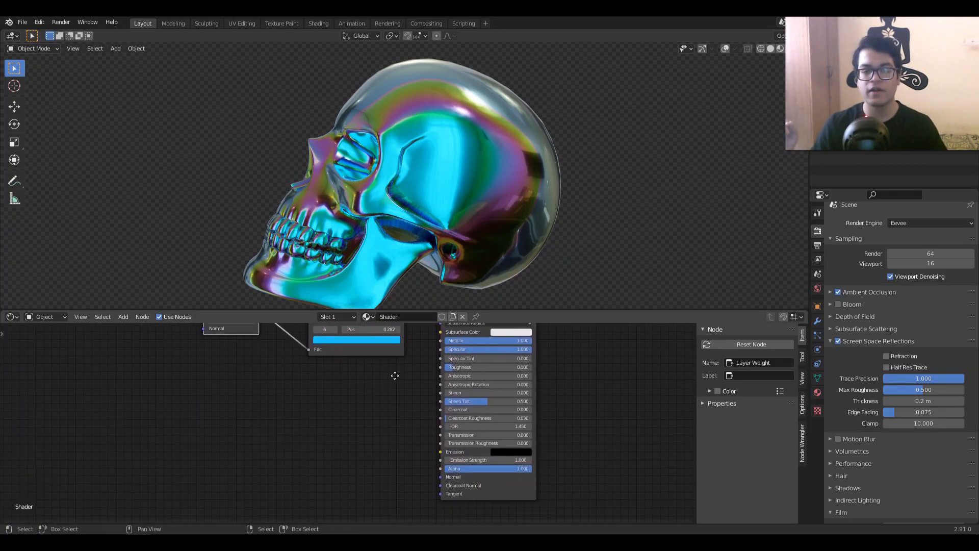
key("shift+a")
left_click(245, 402)
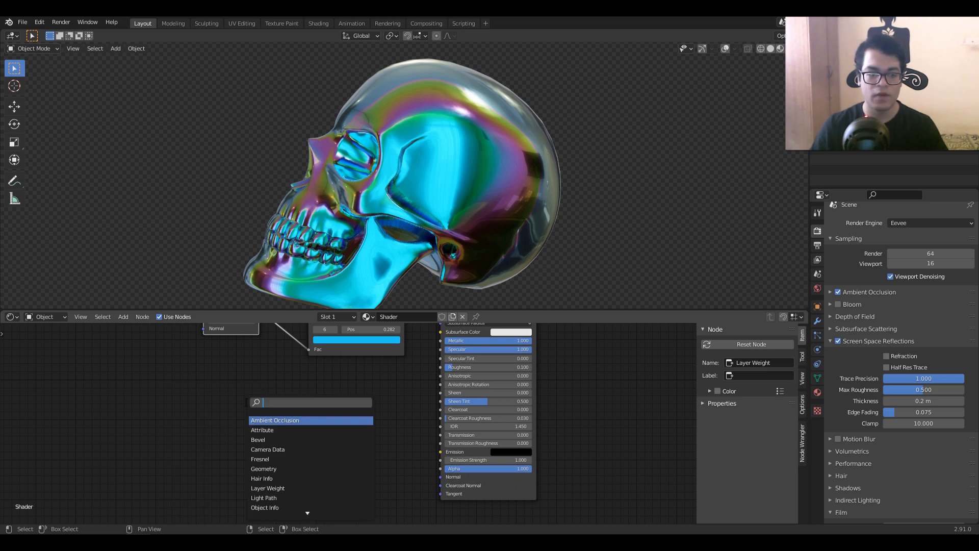
key("Return")
left_click(229, 439)
key("shift+a")
left_click(310, 413)
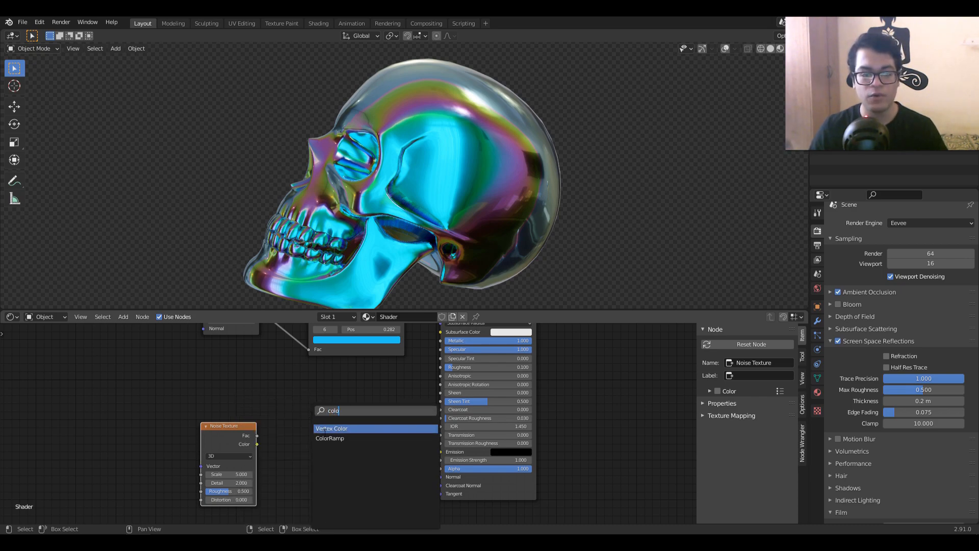
left_click(325, 438)
left_click(274, 412)
Add a Bump node between the new ColorRamp and the Principled BSDF
key("shift+a")
left_click(271, 390)
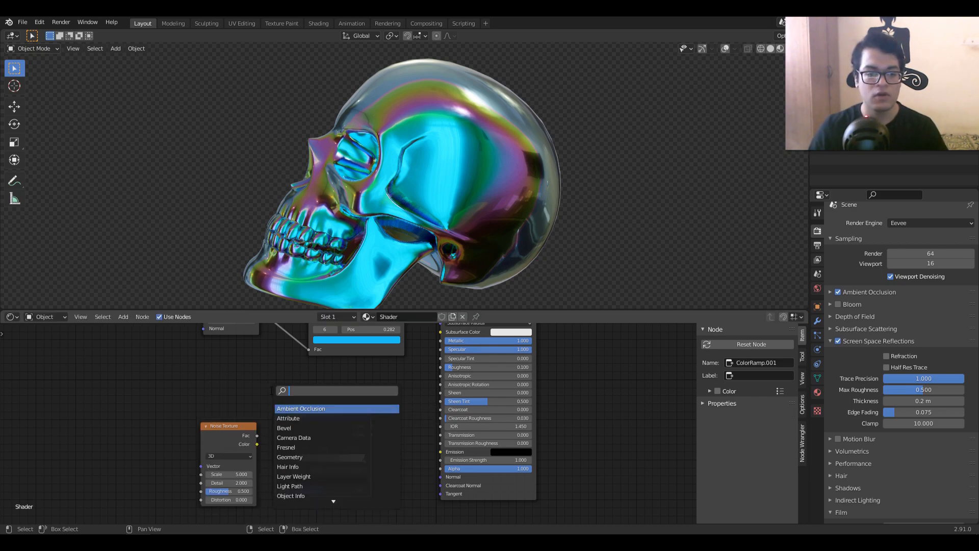
type("bum")
key("Return")
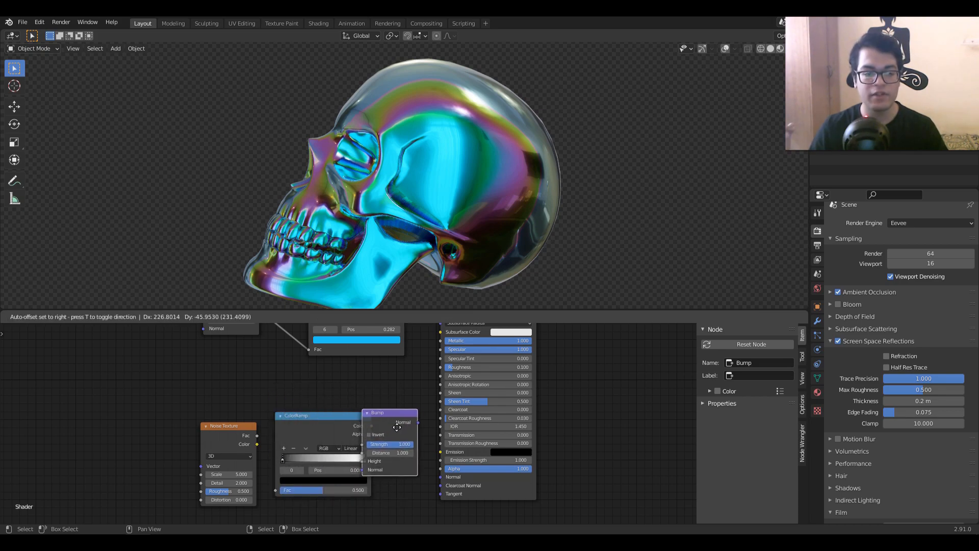
left_click(407, 430)
Space out the new nodes, then link Bump Normal to the Principled BSDF's Normal and the new ColorRamp's Color to Bump Height
scroll(407, 431, "up", 6)
middle_click_drag(433, 422, 378, 372)
left_click_drag(59, 399, 676, 381)
left_click_drag(240, 375, 187, 373)
left_click_drag(404, 376, 373, 376)
left_click_drag(436, 388, 466, 426)
left_click_drag(479, 479, 481, 478)
left_click_drag(289, 374, 310, 411)
left_click_drag(320, 455, 321, 466)
middle_click_drag(305, 443, 392, 454)
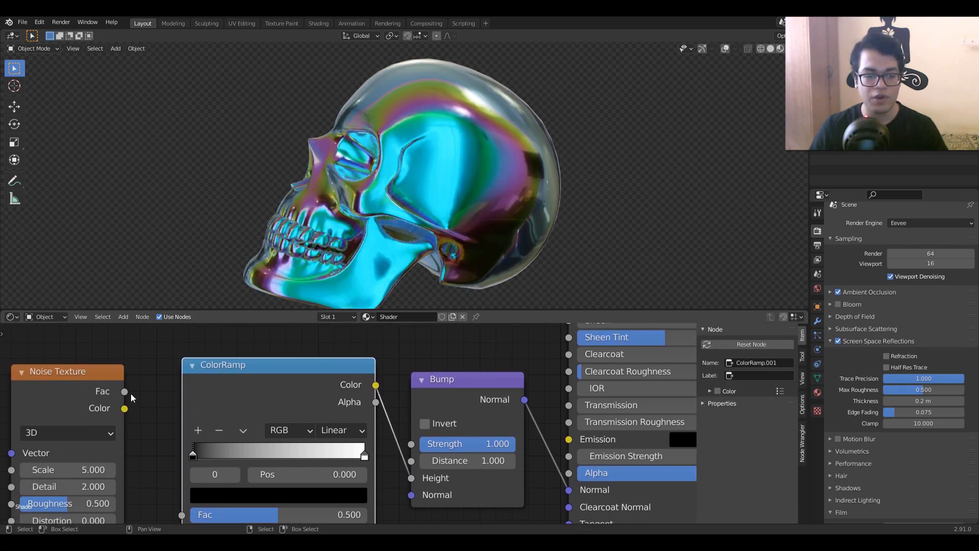
Link the Noise Texture's Fac output to the new ColorRamp's Fac input and inspect the bumpy skull
left_click_drag(126, 392, 130, 394)
left_click_drag(177, 518, 178, 521)
middle_click_drag(167, 454, 201, 446)
middle_click_drag(462, 148, 525, 173)
scroll(541, 165, "down", 7)
scroll(605, 178, "up", 4)
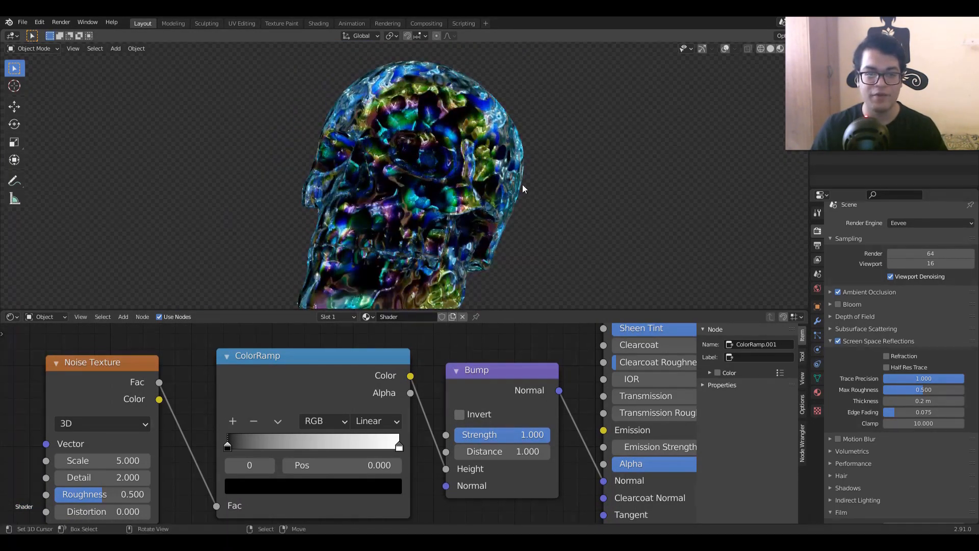
scroll(469, 368, "down", 4)
middle_click_drag(468, 368, 398, 378)
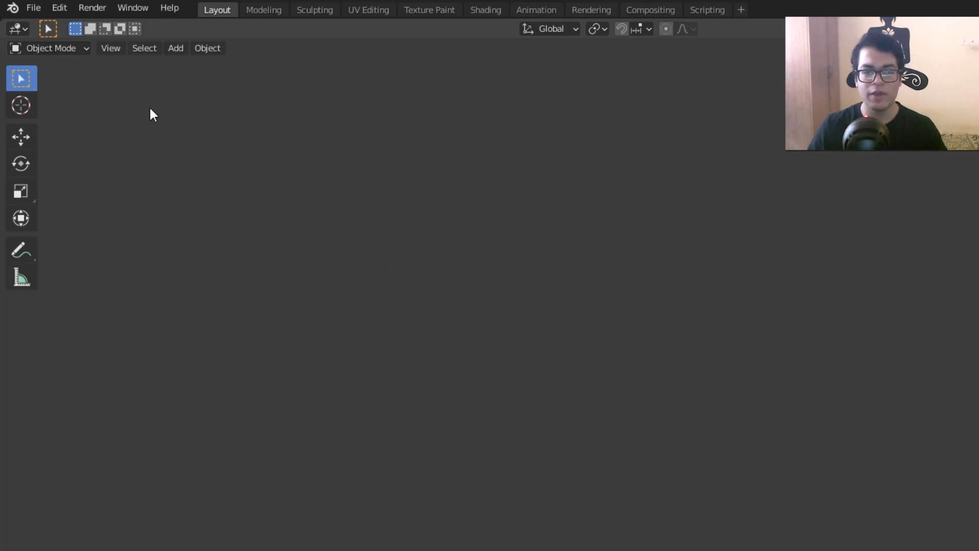
Open the add-on preferences, search for "node" and check the Node Wrangler add-on entry
left_click(60, 8)
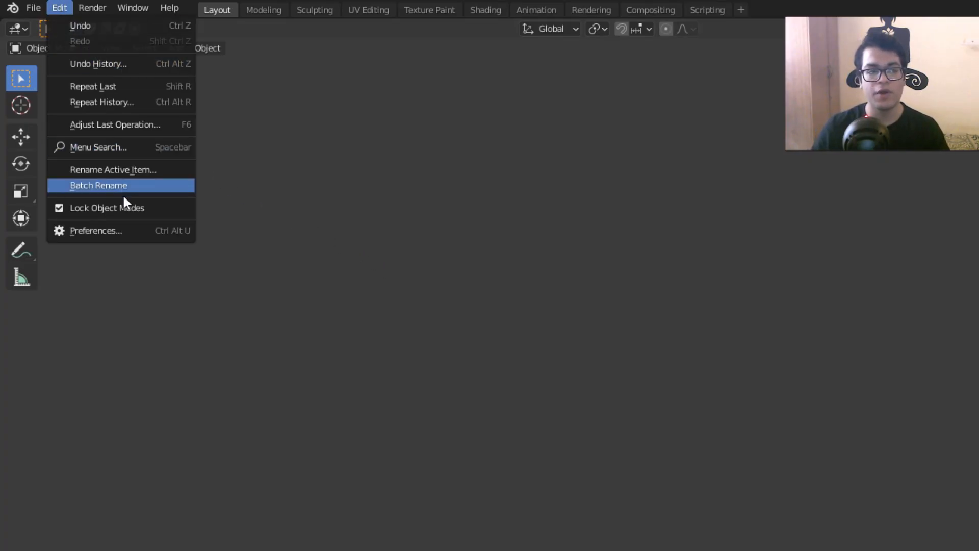
left_click(96, 231)
left_click(359, 231)
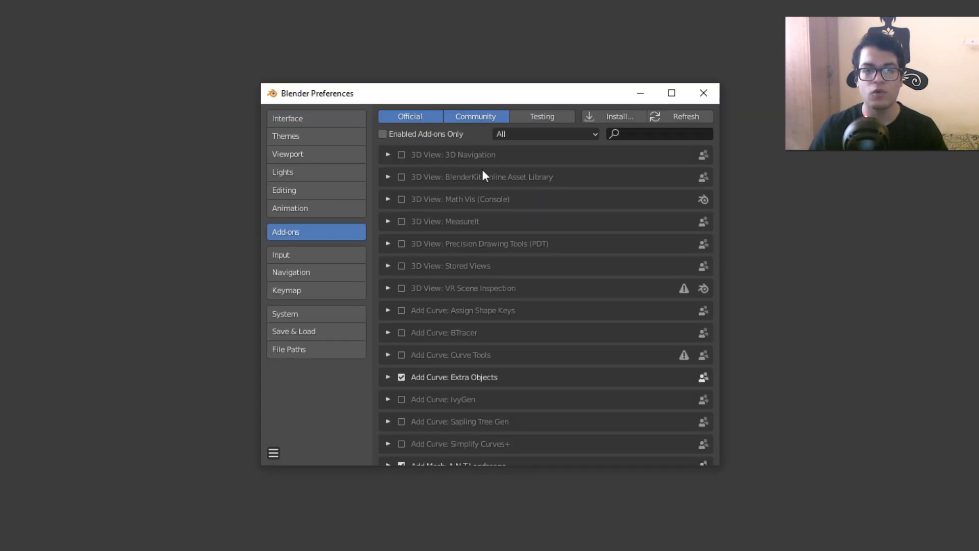
type("node")
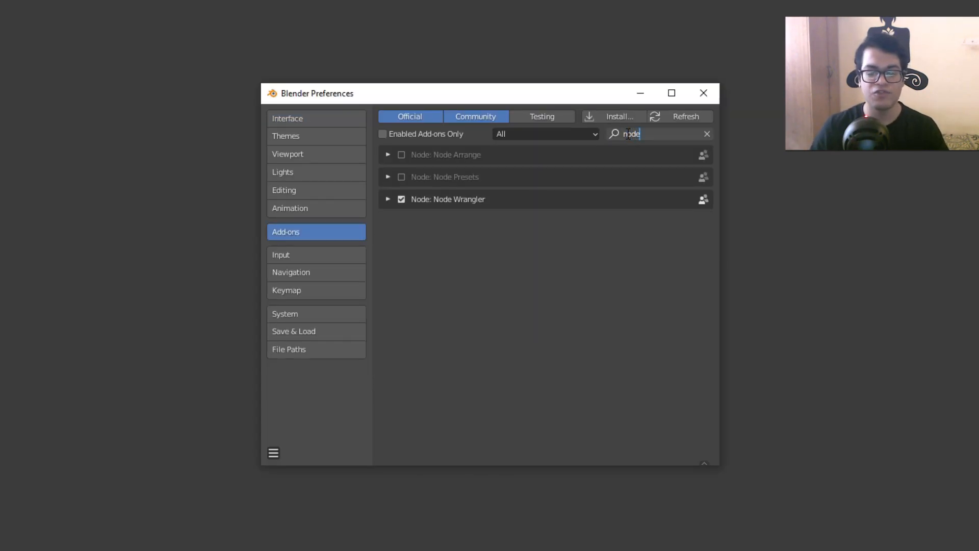
left_click(388, 198)
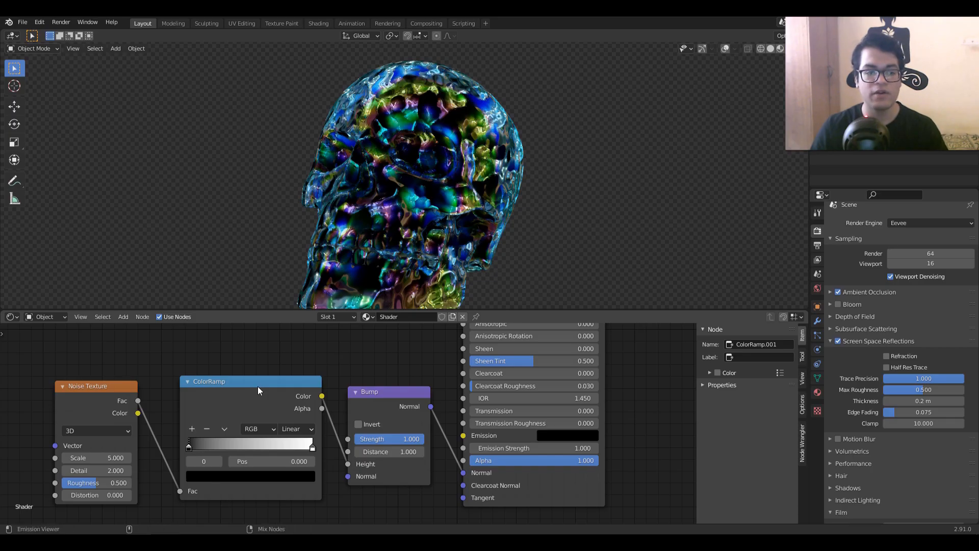
Preview the noise ColorRamp's output directly on the skull with Node Wrangler and view it from several angles
left_click(258, 386, "ctrl+shift")
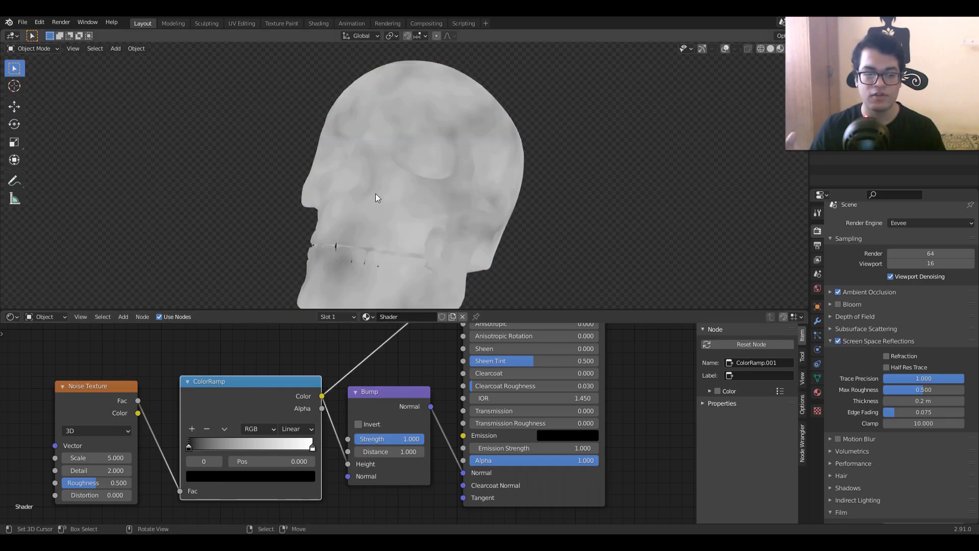
middle_click_drag(411, 202, 518, 199)
scroll(405, 381, "down", 3)
middle_click_drag(405, 382, 479, 353)
scroll(413, 397, "up", 8)
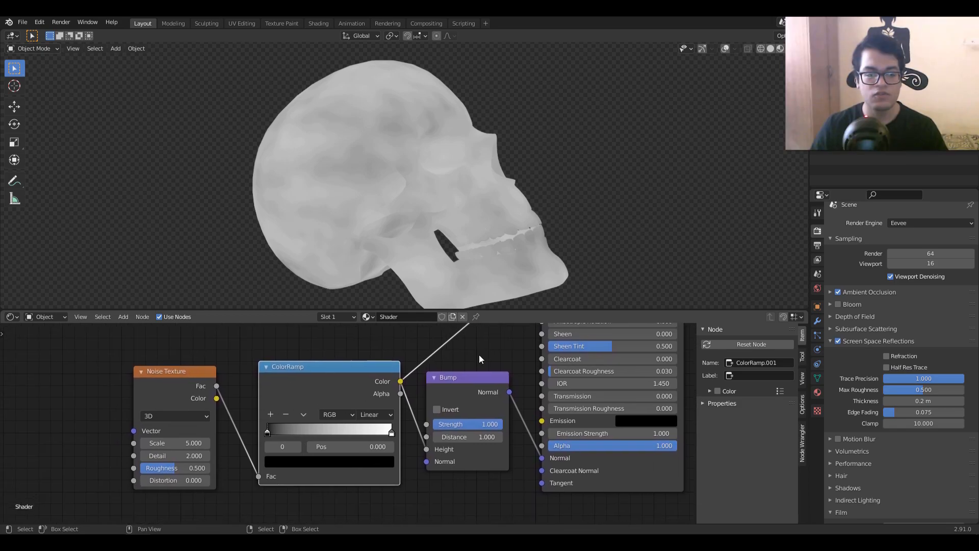
scroll(463, 355, "up", 1)
scroll(463, 354, "up", 1)
middle_click_drag(471, 195, 399, 201)
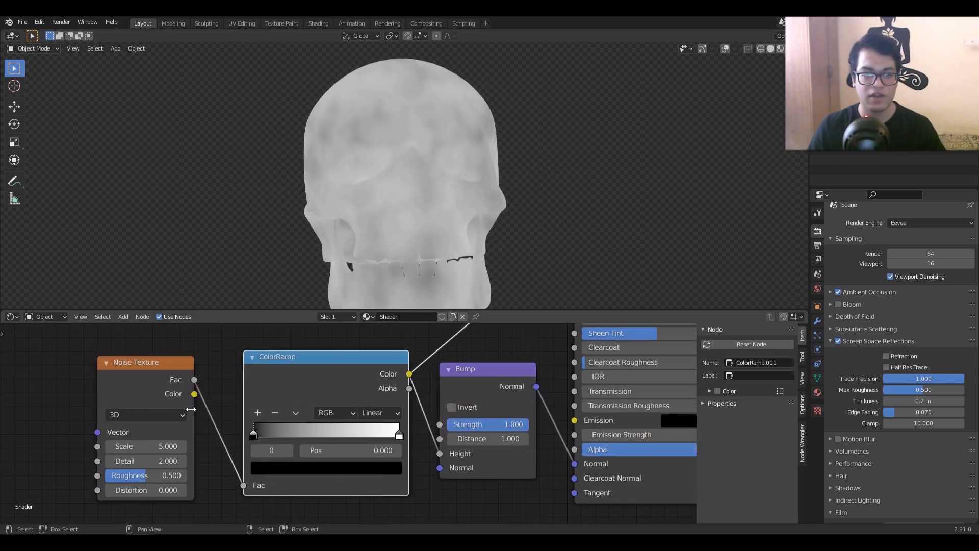
Set the Noise Texture's Scale to 1, Detail to 16 and Roughness to 1
left_click_drag(165, 441, 74, 441)
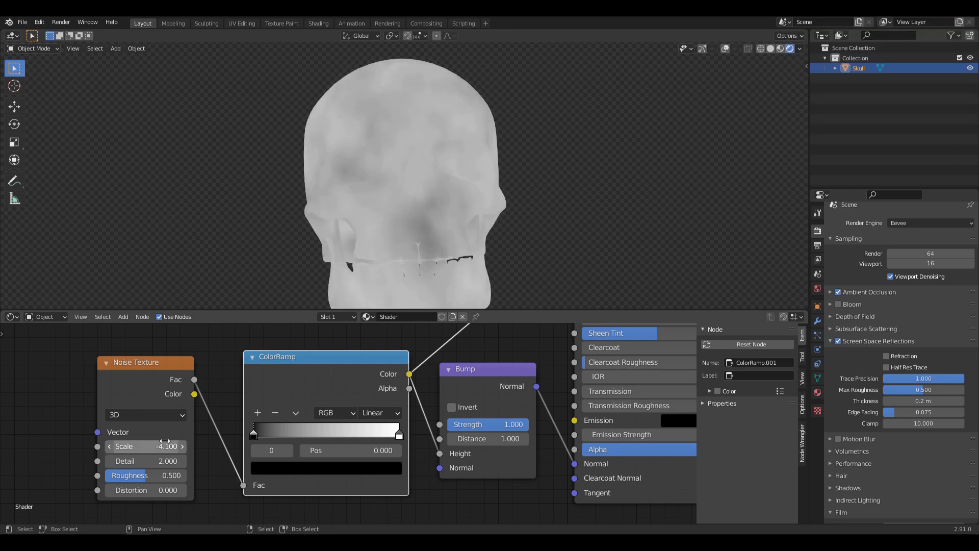
type("4")
key("Return")
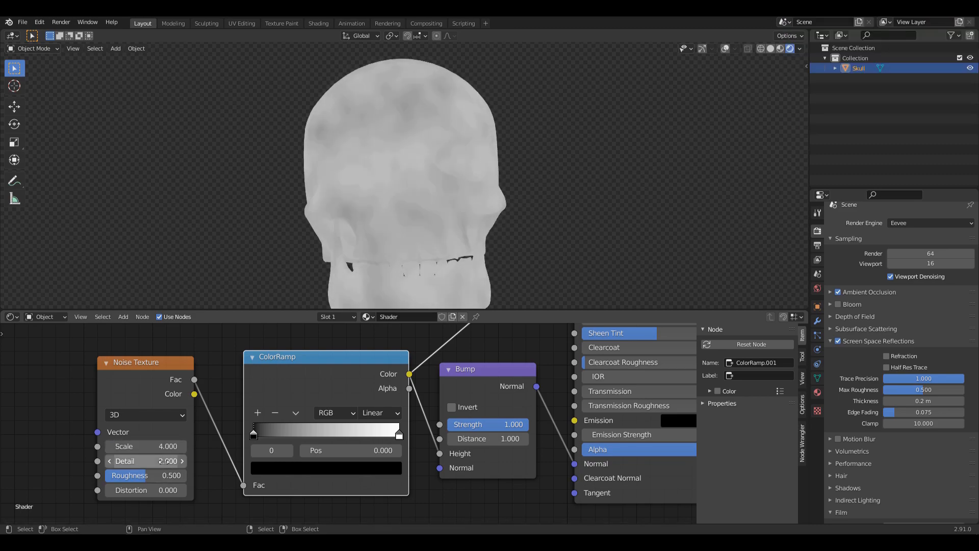
left_click_drag(162, 475, 176, 475)
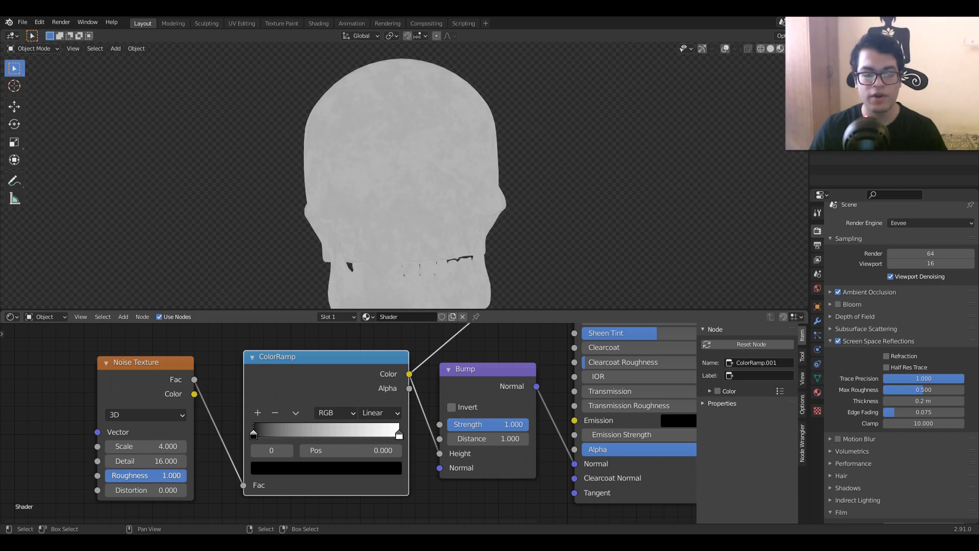
scroll(386, 240, "up", 6)
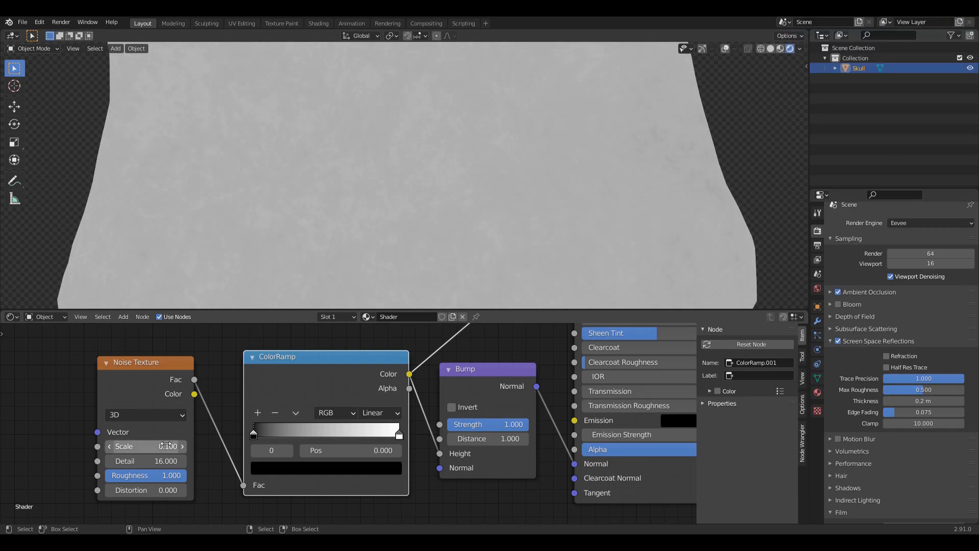
scroll(395, 131, "down", 6)
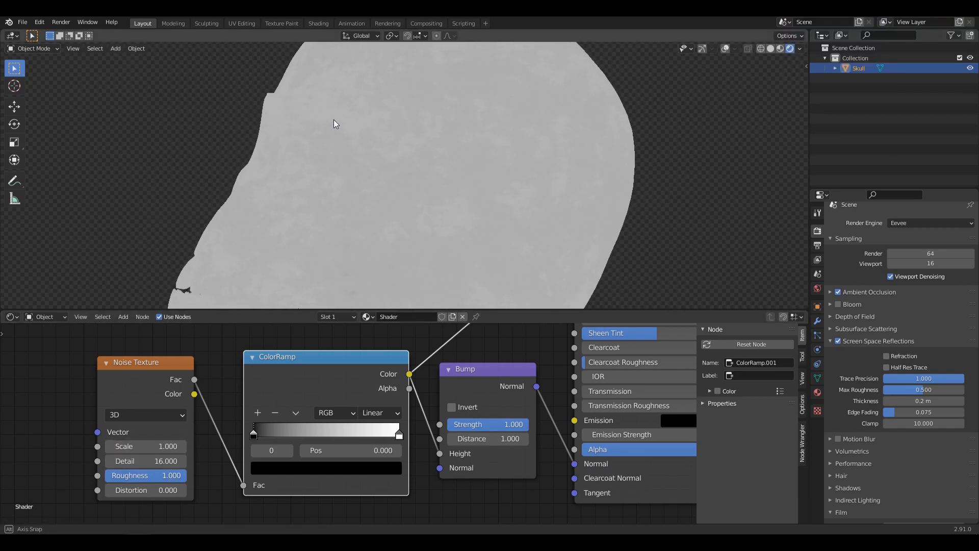
middle_click_drag(389, 146, 481, 146)
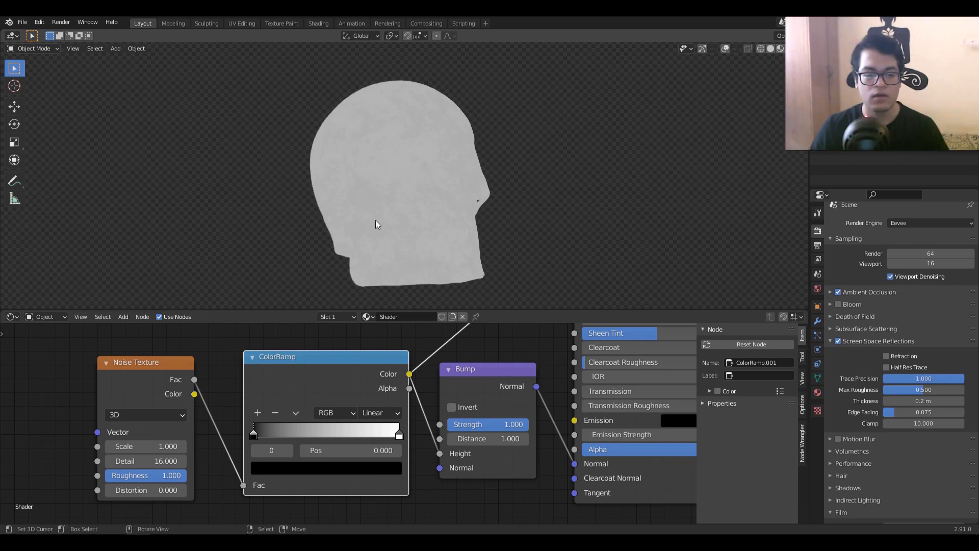
Raise the noise contrast by moving the second ColorRamp's black stop to about 0.505, keeping the white stop at the end
left_click_drag(253, 436, 328, 439)
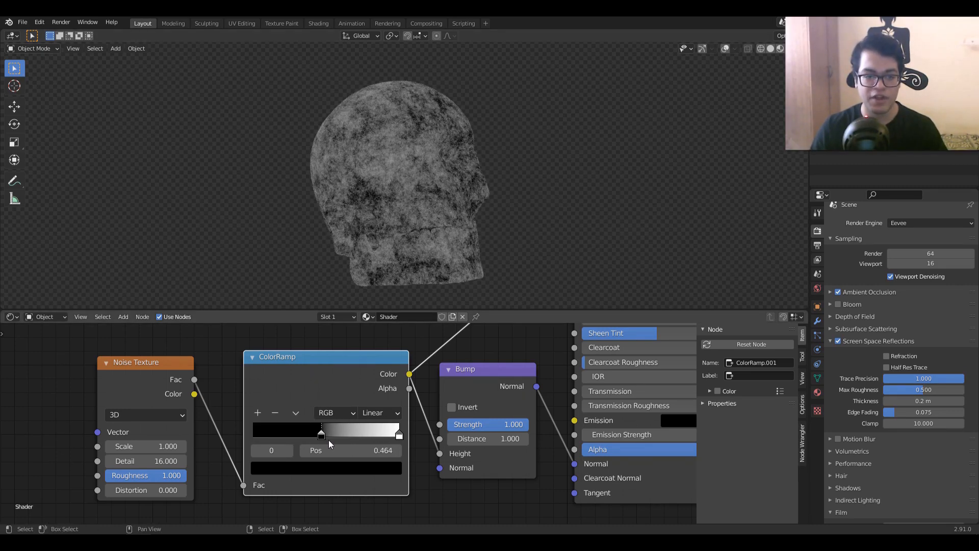
left_click_drag(399, 434, 421, 449)
mouse_move(333, 432)
left_mouse_down()
mouse_move(347, 436)
mouse_move(329, 434)
left_mouse_up()
middle_click_drag(449, 248, 410, 243)
scroll(326, 232, "up", 4)
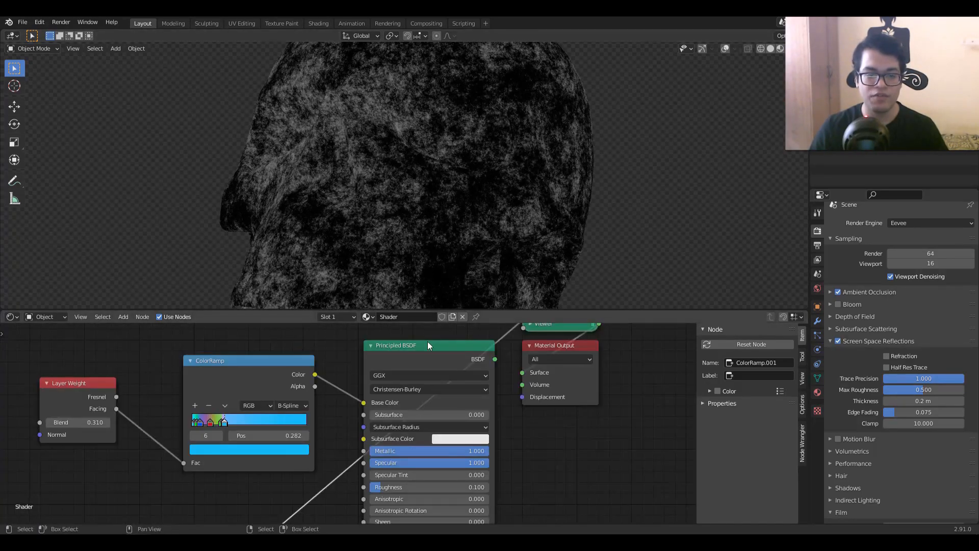
Switch the preview back to the Principled BSDF so the skull displays the full material
left_click(426, 345, "ctrl+shift")
scroll(442, 190, "down", 5)
middle_click_drag(442, 190, 481, 200)
middle_click_drag(316, 418, 391, 411)
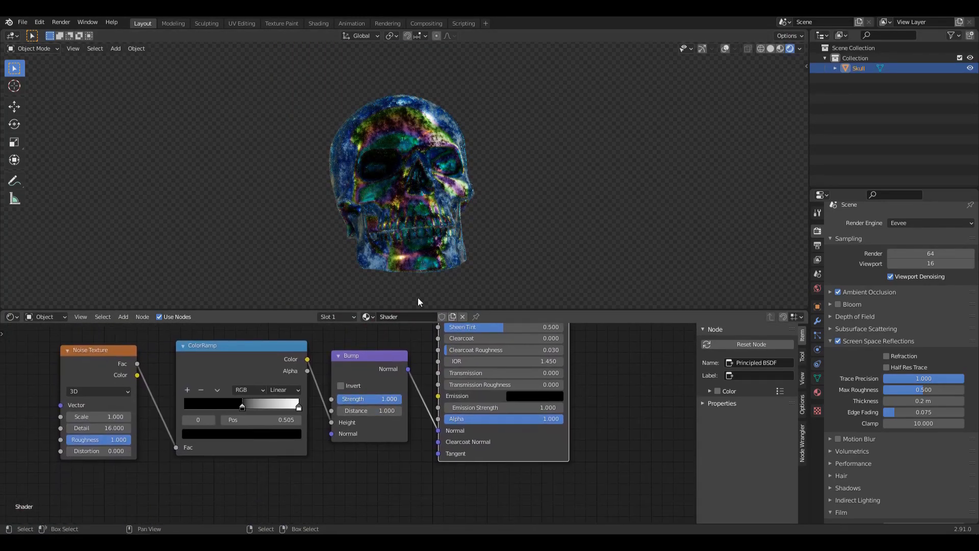
Lower the Bump node's Strength to 0.050 while viewing the face of the skull up close
scroll(426, 249, "up", 5)
scroll(427, 250, "up", 3)
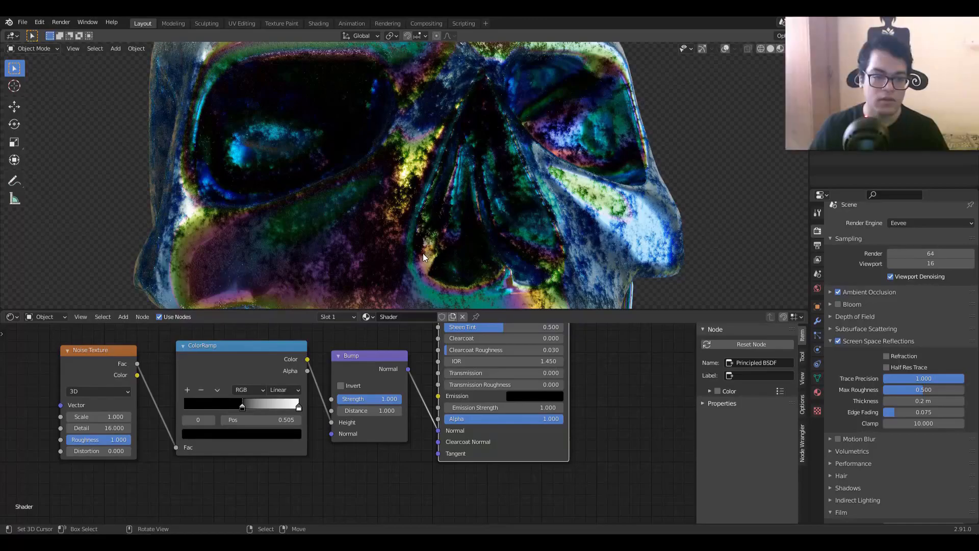
left_click_drag(383, 401, 322, 402)
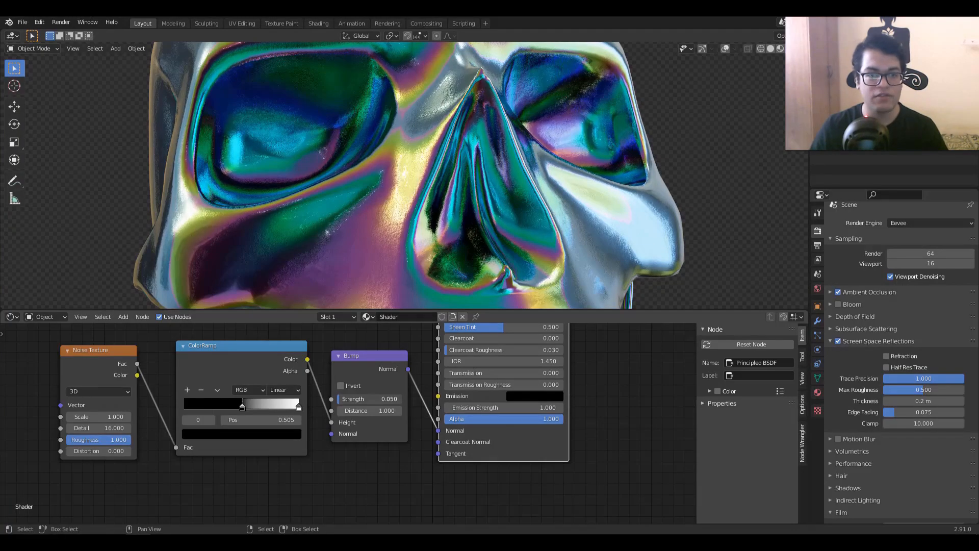
Examine the finished iridescent skull from different angles and distances, checking the fine surface bump
scroll(350, 237, "down", 5)
middle_click_drag(349, 237, 528, 178)
scroll(432, 163, "up", 3)
scroll(407, 190, "down", 6)
scroll(433, 411, "down", 2)
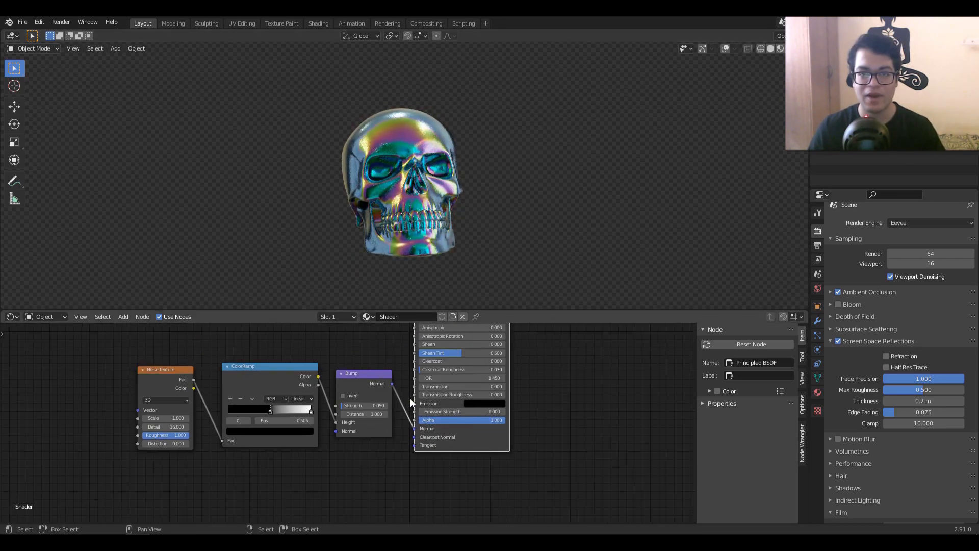
scroll(410, 398, "down", 3)
middle_click_drag(455, 396, 468, 471)
middle_click_drag(513, 252, 456, 203)
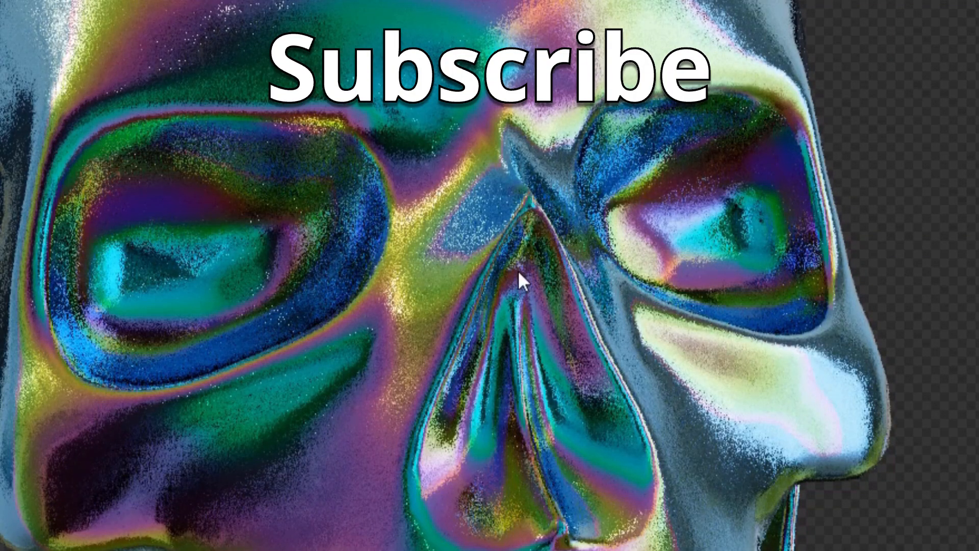
scroll(203, 237, "down", 6)
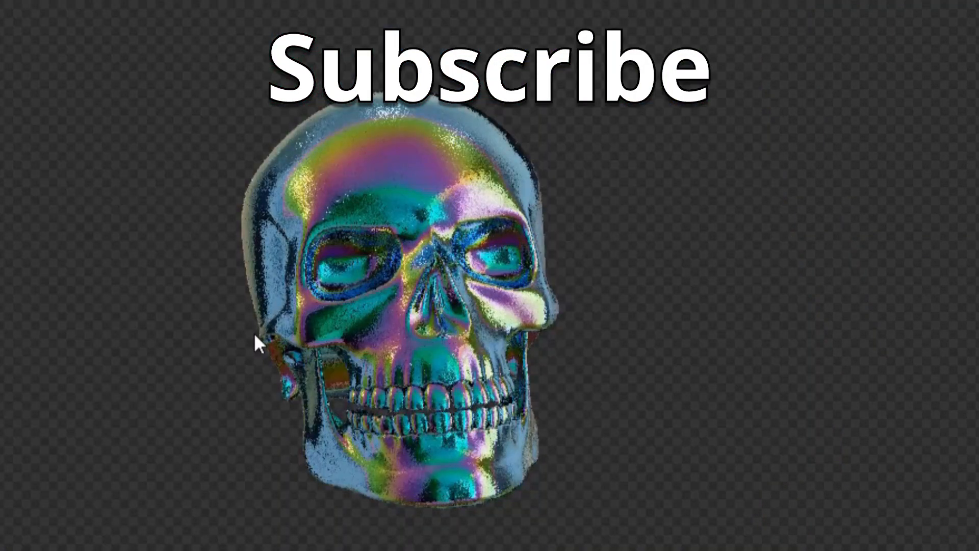